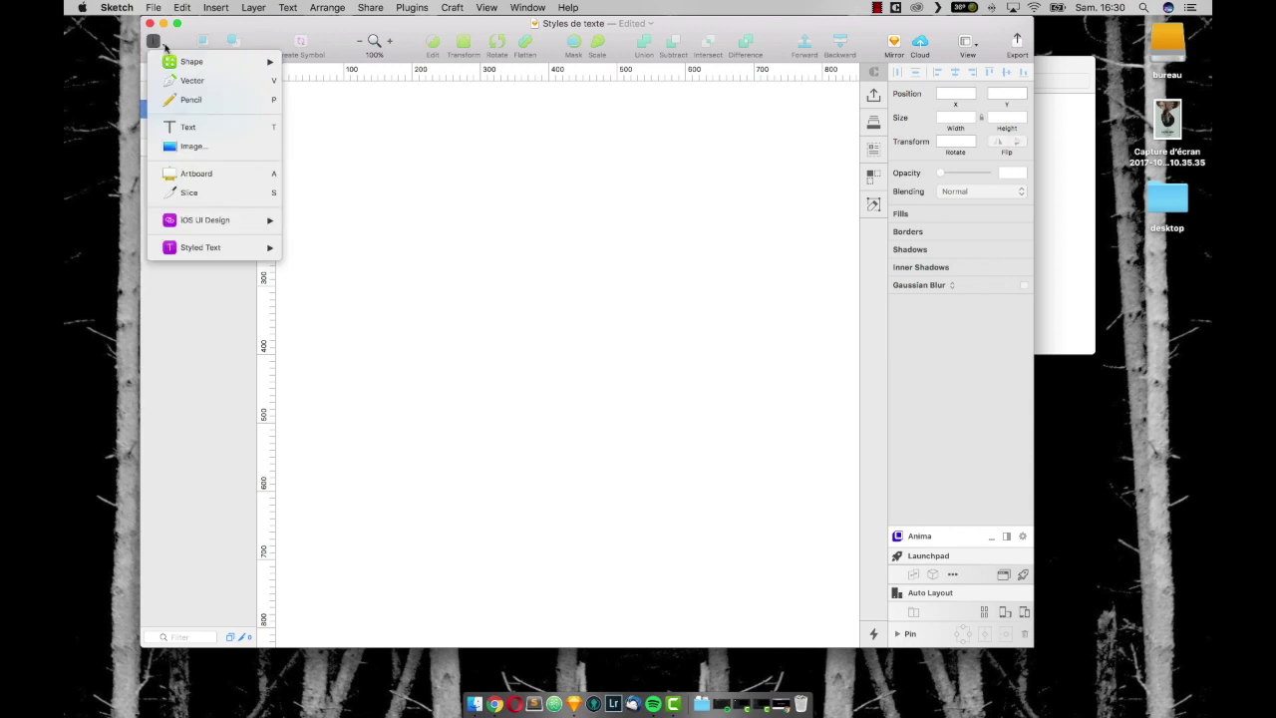
- Insert a "Type something" text layer near the canvas's upper edge, browse the typefaces and keep Helvetica
{"action": "key", "text": "t"}
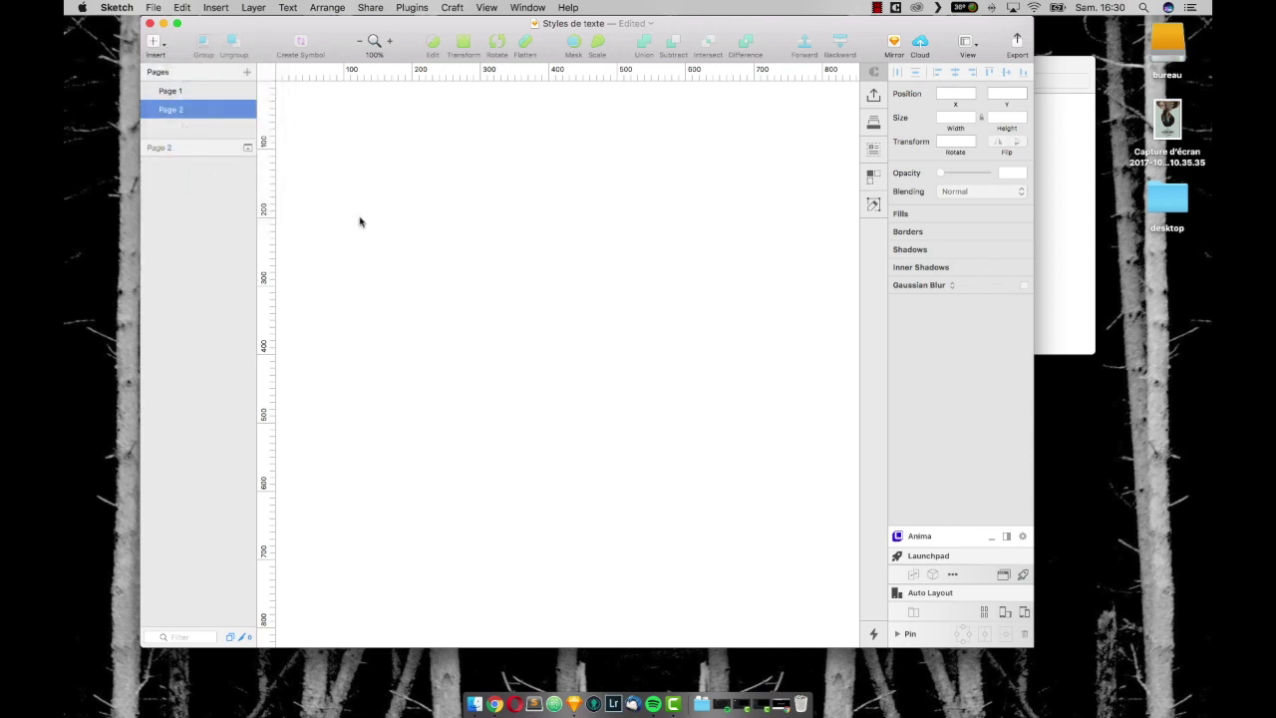
{"action": "left_click", "coordinate": [389, 179]}
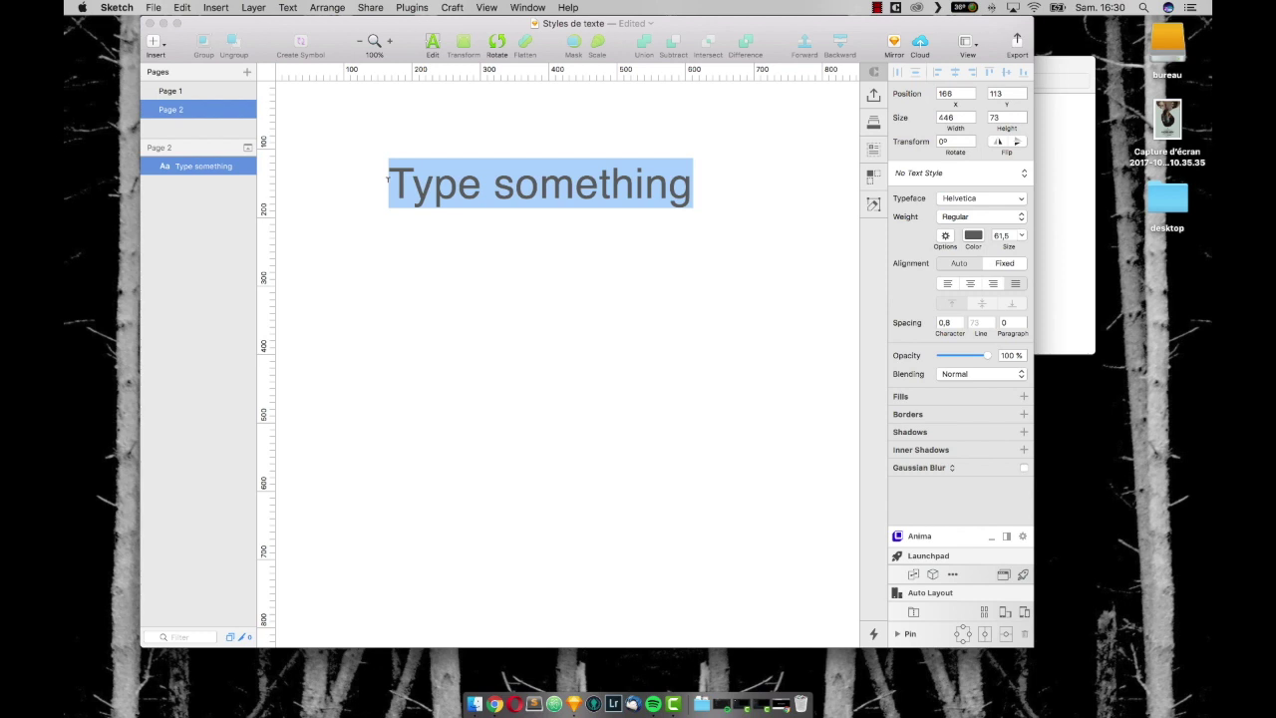
{"action": "left_click", "coordinate": [968, 204]}
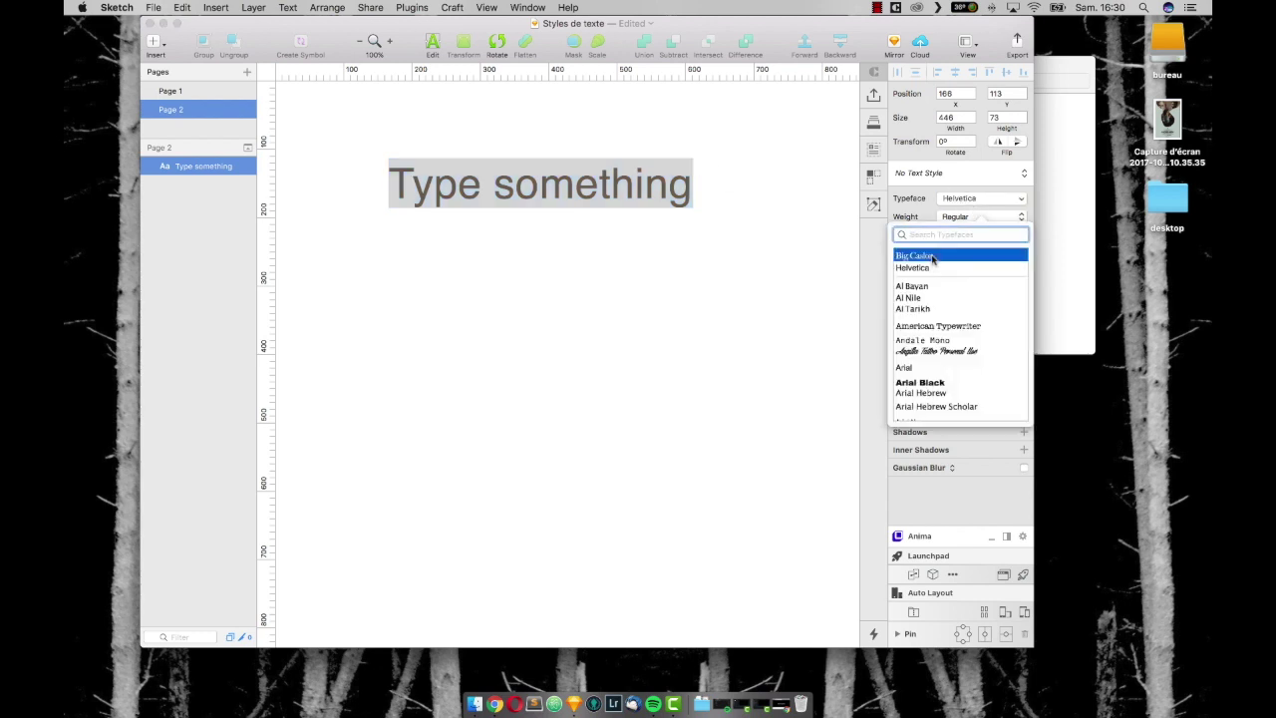
{"action": "left_click", "coordinate": [919, 213]}
{"action": "left_click", "coordinate": [952, 217]}
{"action": "left_click", "coordinate": [953, 220]}
{"action": "left_click", "coordinate": [945, 203]}
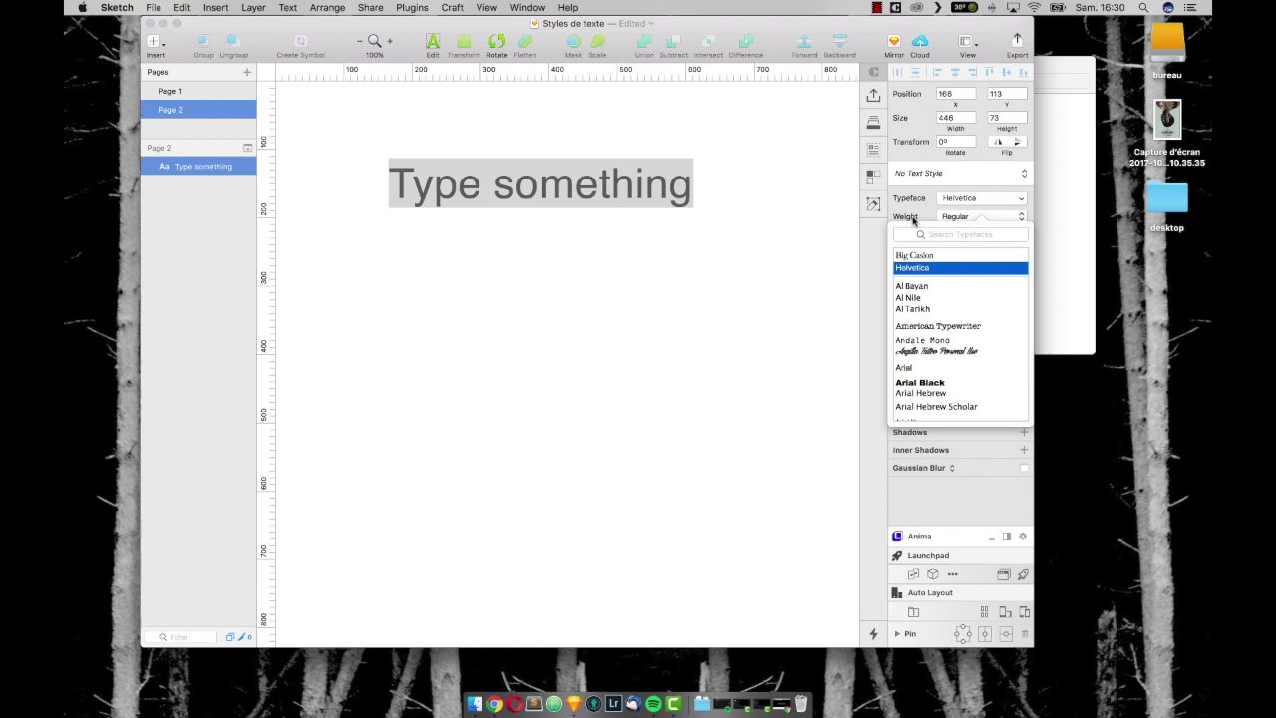
{"action": "left_click", "coordinate": [929, 269]}
- Set the text's weight to Light Oblique and its decoration to strikethrough after trying the underline styles
{"action": "left_click", "coordinate": [963, 219]}
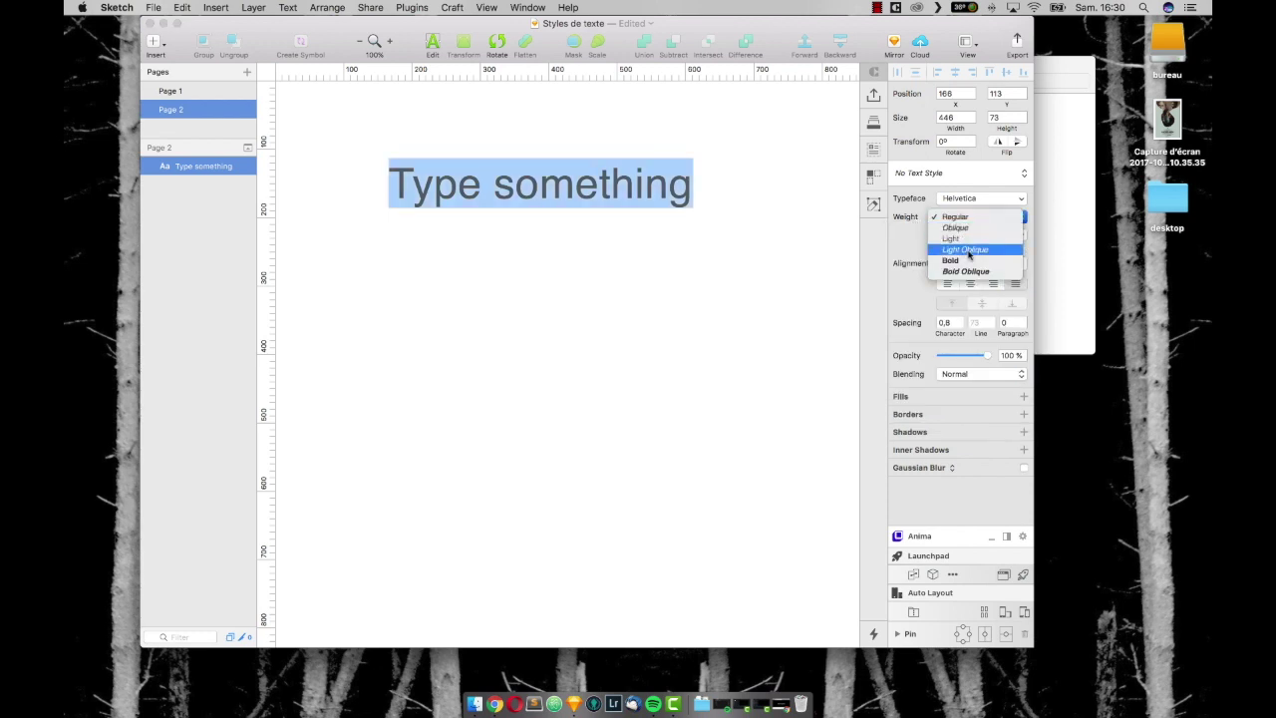
{"action": "left_click", "coordinate": [967, 249]}
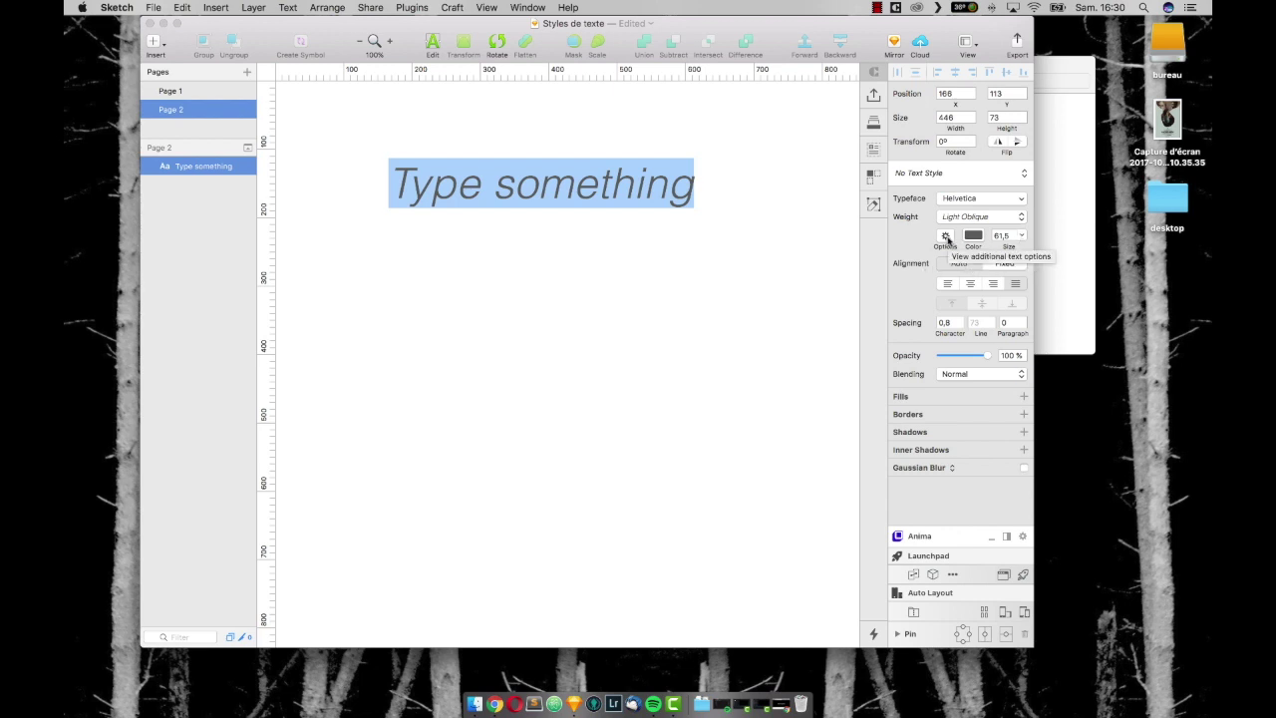
{"action": "left_click", "coordinate": [947, 237]}
{"action": "left_click", "coordinate": [935, 274]}
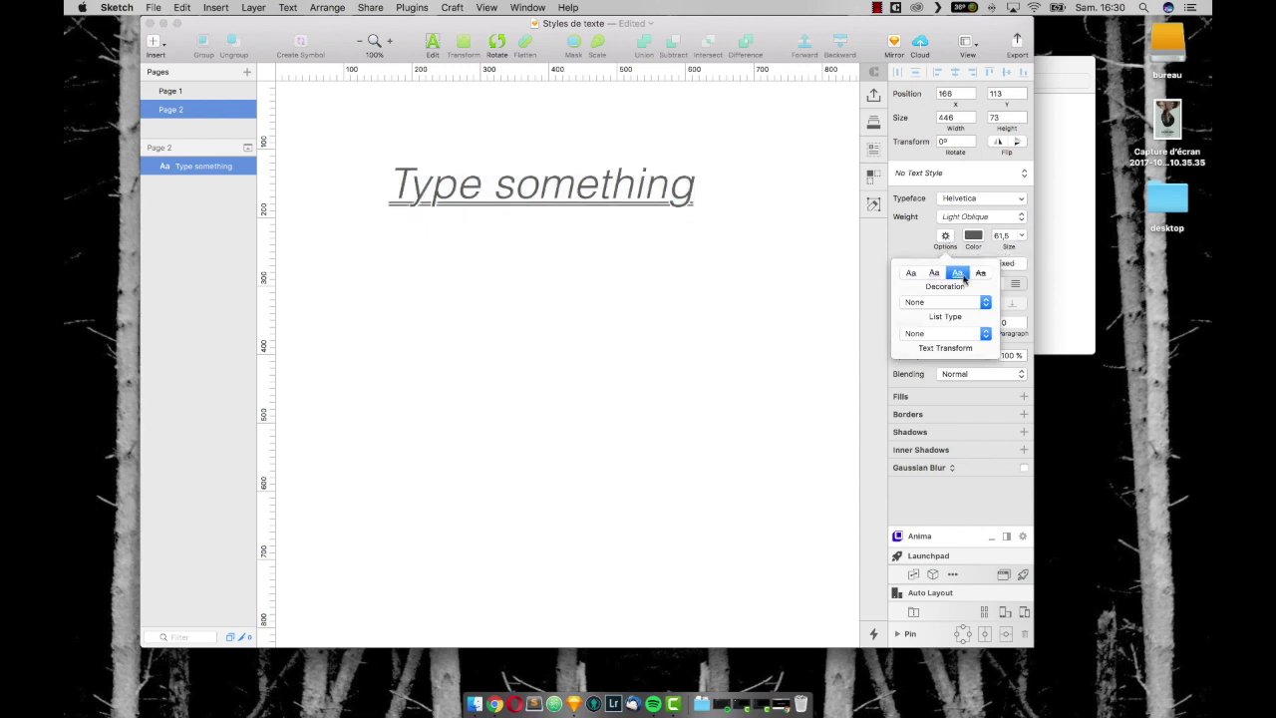
{"action": "left_click", "coordinate": [979, 273]}
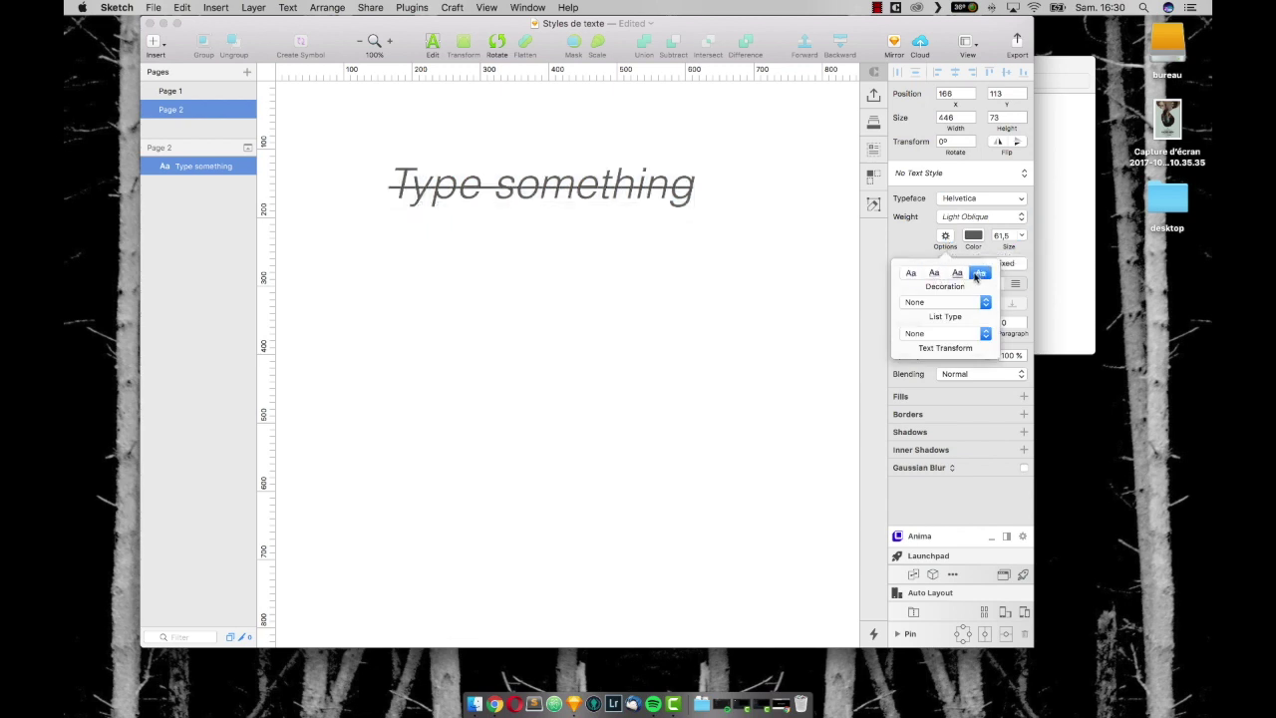
- Look through the text's list type and text transform choices, leaving both at None
{"action": "left_click", "coordinate": [962, 304]}
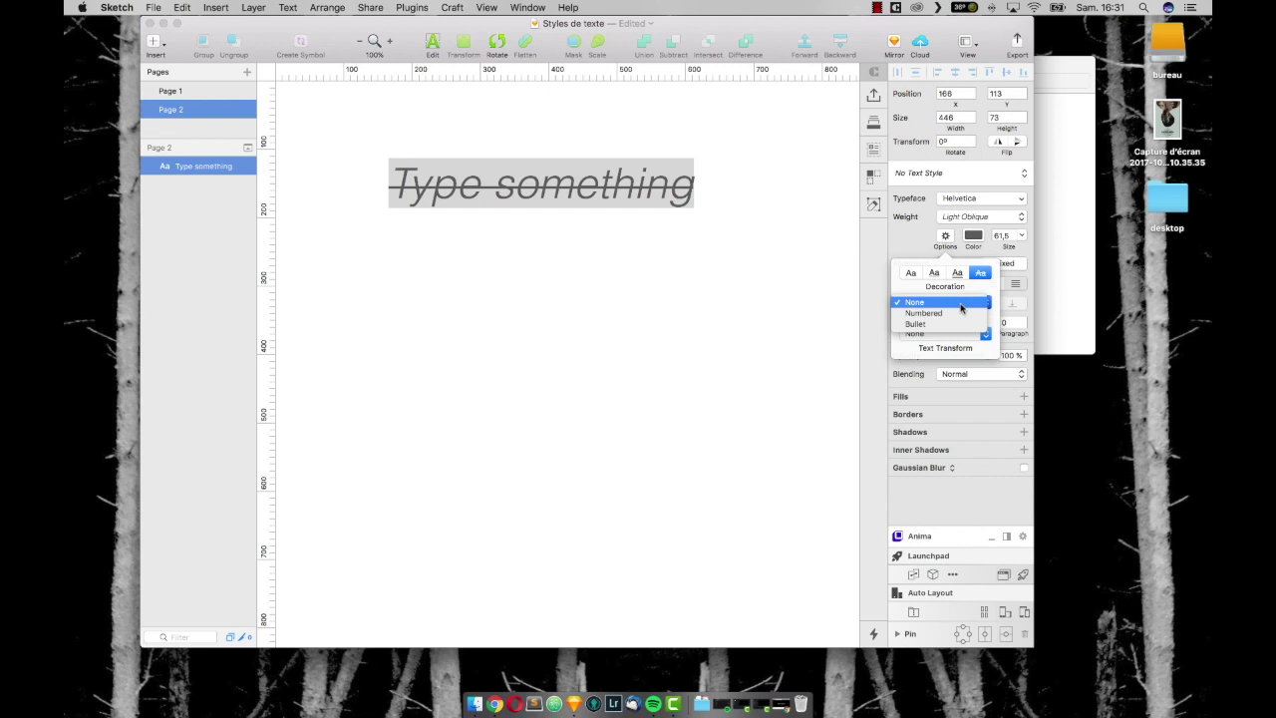
{"action": "left_click", "coordinate": [991, 303]}
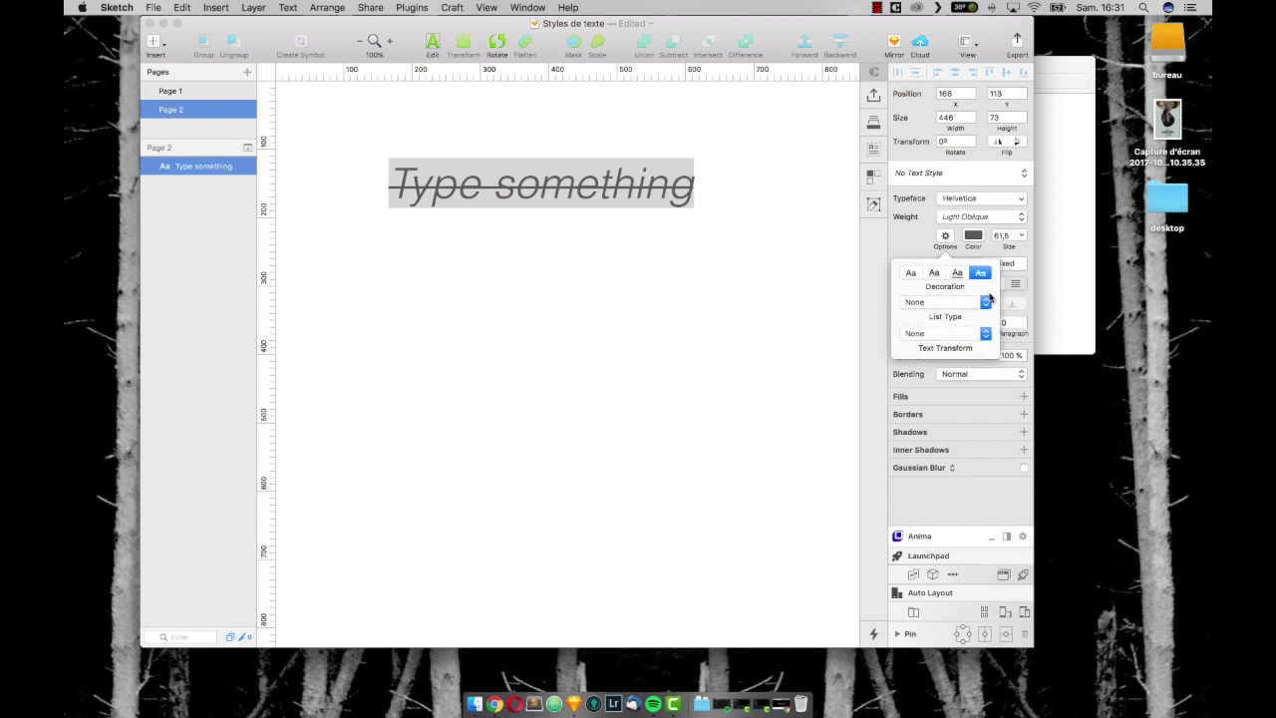
{"action": "left_click", "coordinate": [959, 334]}
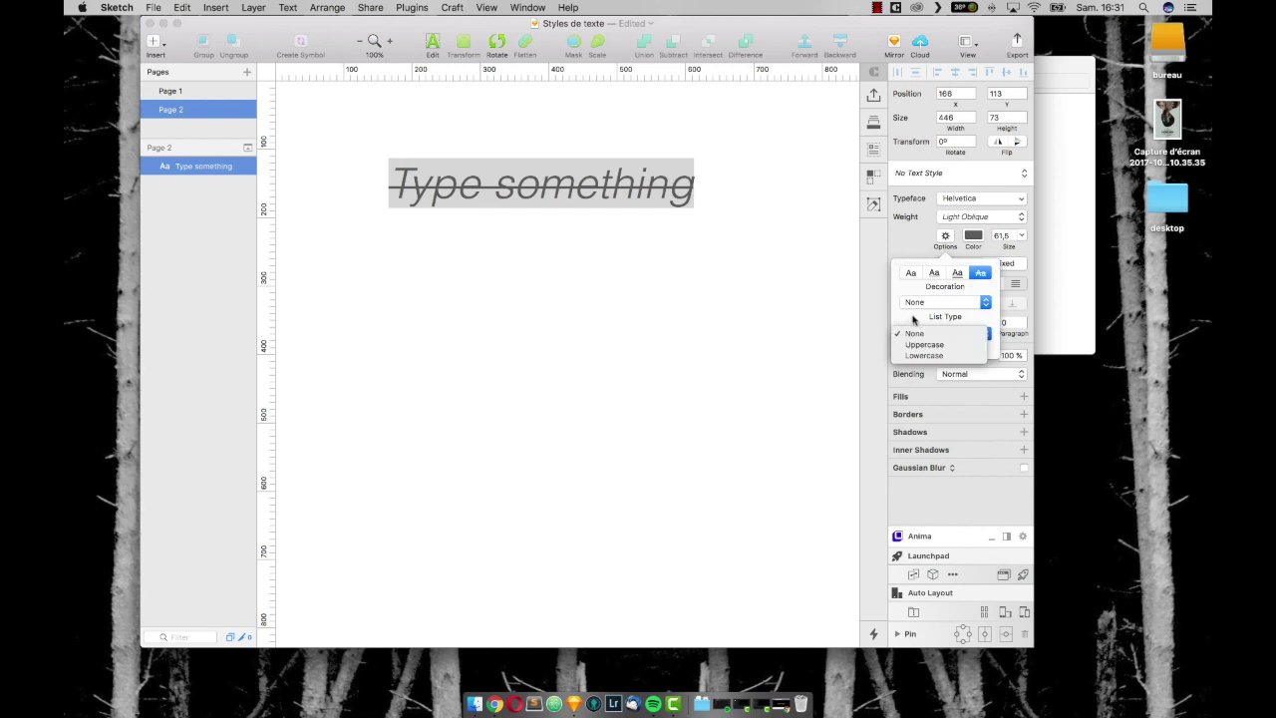
{"action": "left_click", "coordinate": [913, 319]}
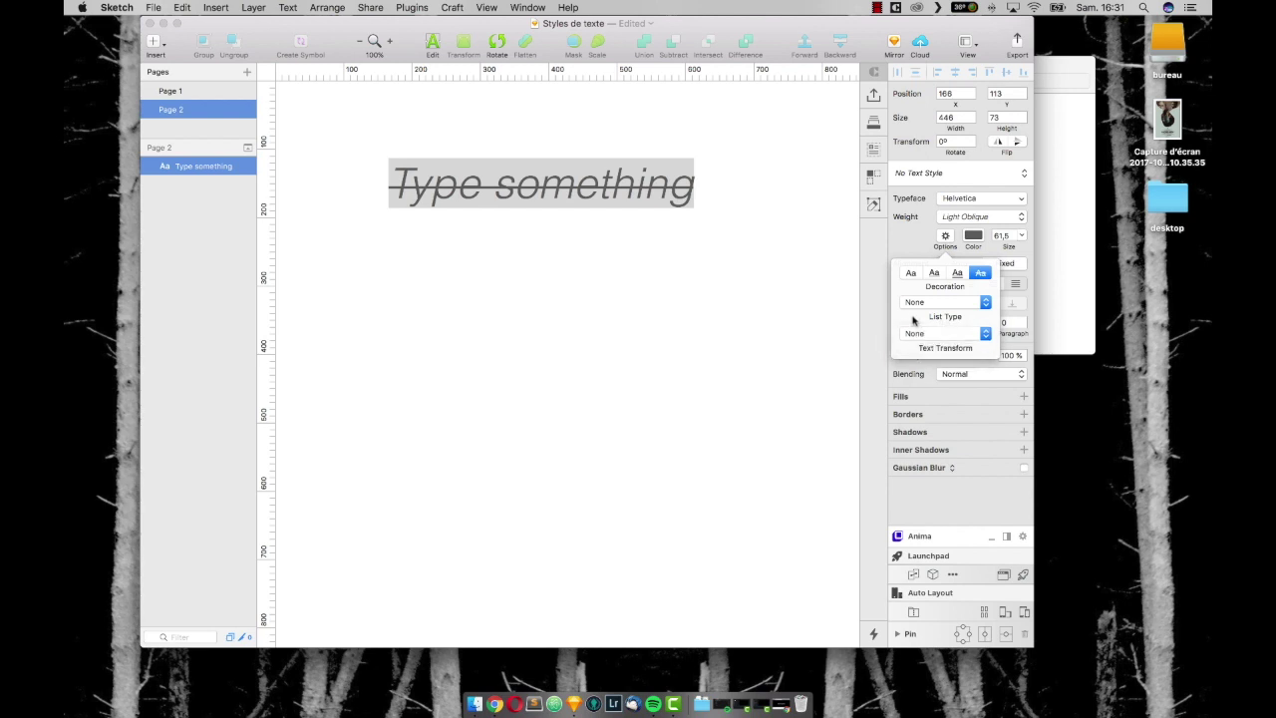
{"action": "left_click", "coordinate": [911, 245]}
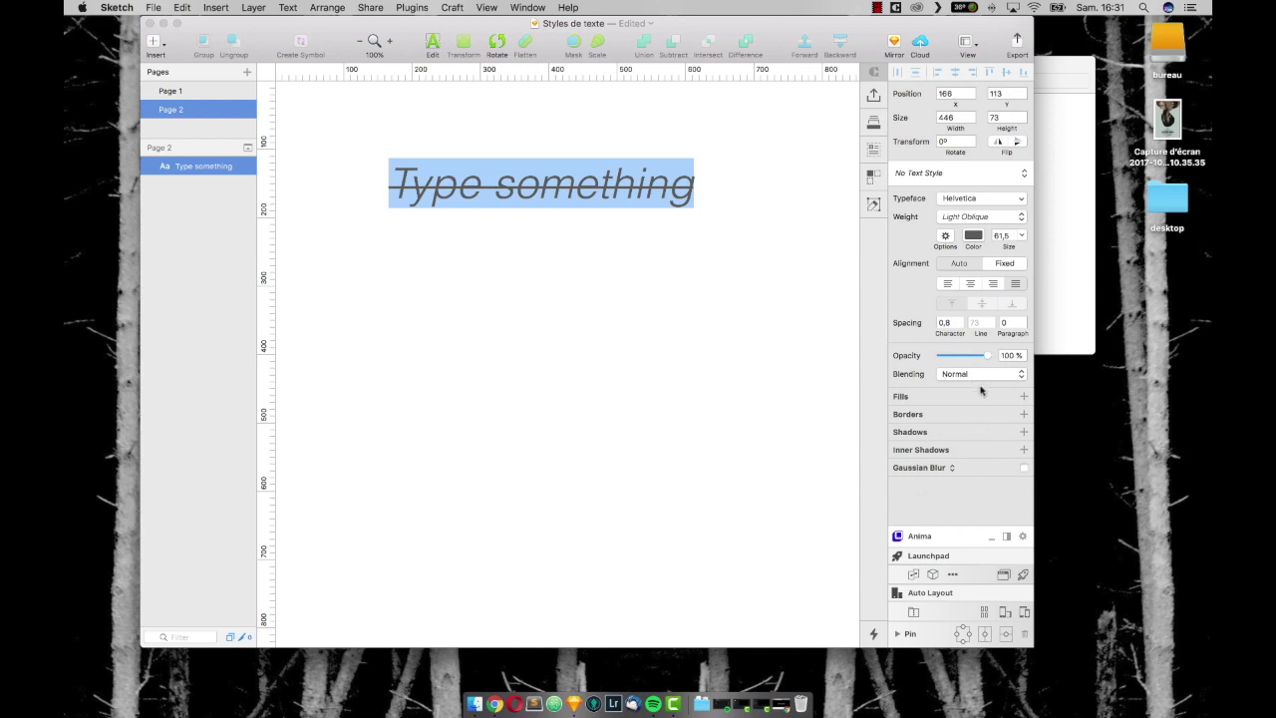
- Make the text Bold and give it a linear gradient fill using the global pink-purple-blue preset
{"action": "left_click", "coordinate": [966, 217]}
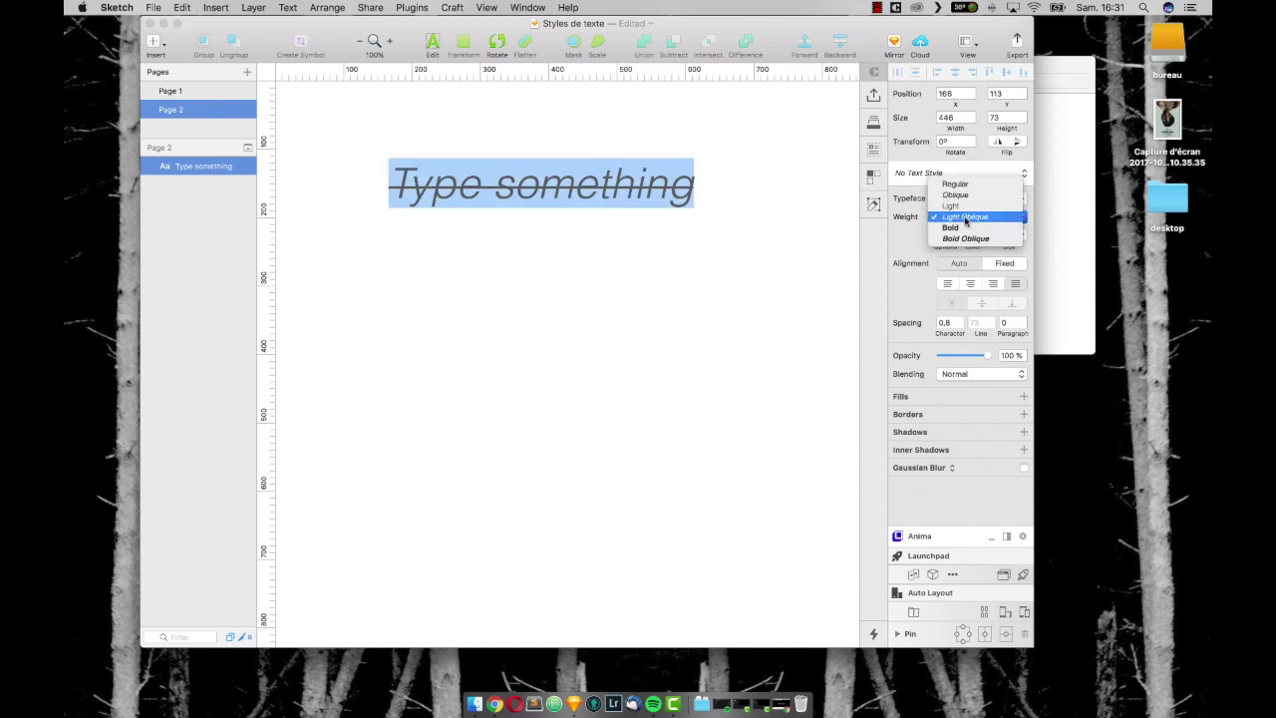
{"action": "left_click", "coordinate": [966, 233]}
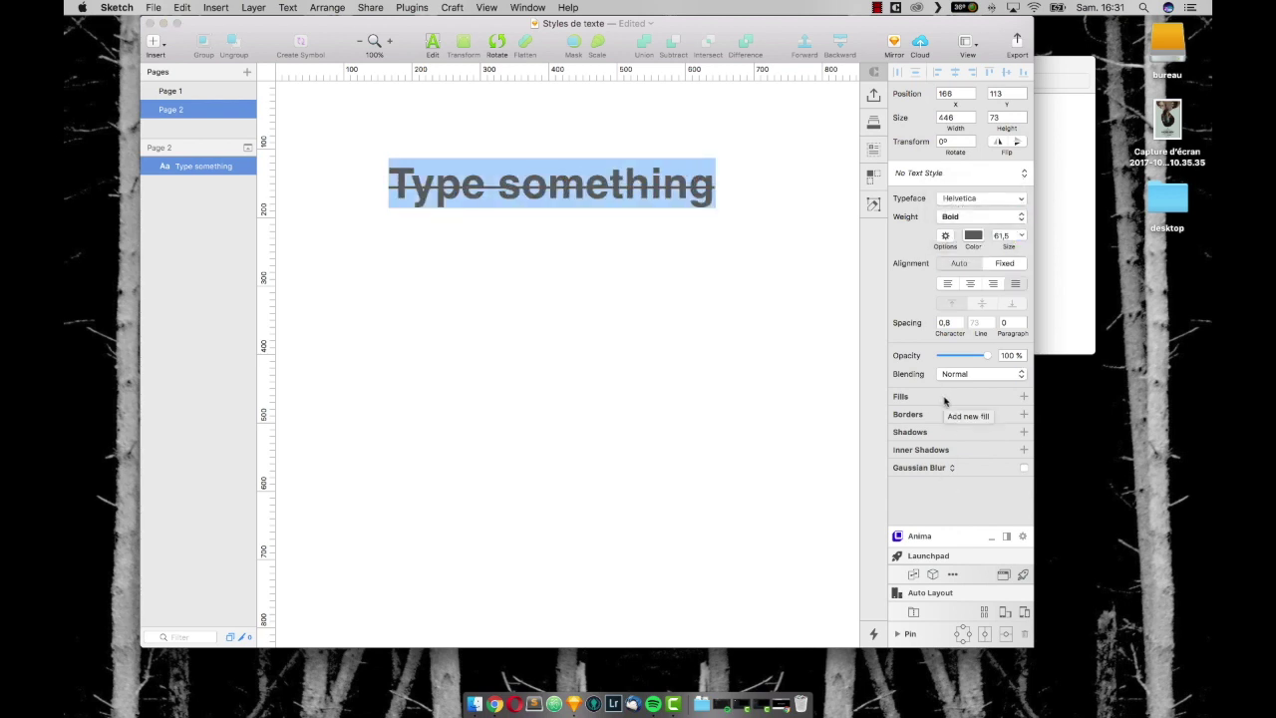
{"action": "left_click", "coordinate": [1024, 395]}
{"action": "left_click", "coordinate": [917, 418]}
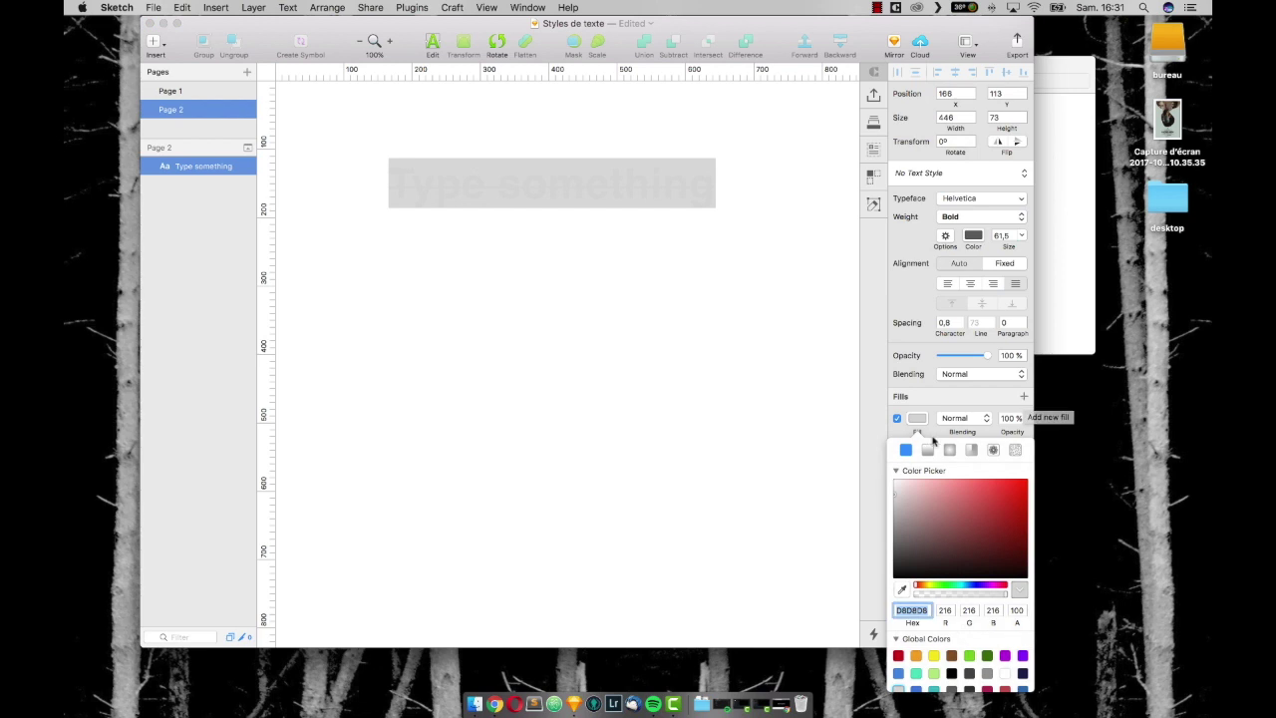
{"action": "left_click", "coordinate": [929, 450]}
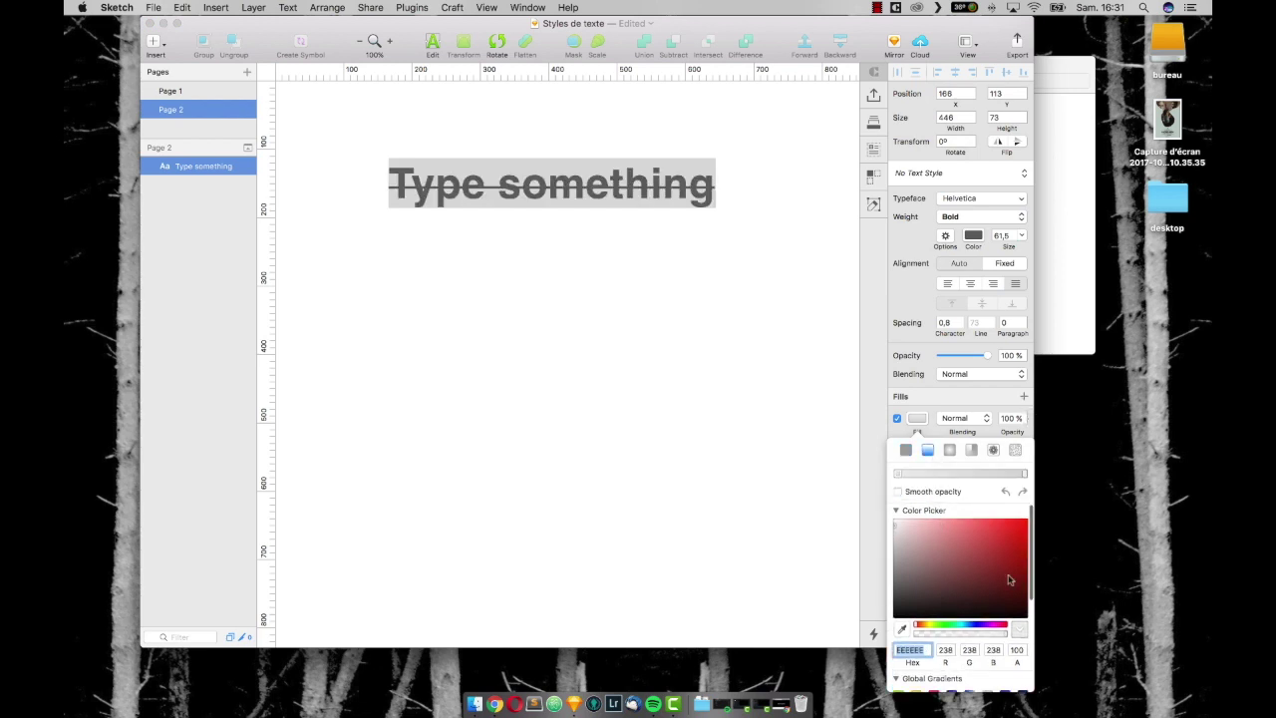
{"action": "scroll", "coordinate": [1009, 580], "scroll_direction": "down", "scroll_amount": 5}
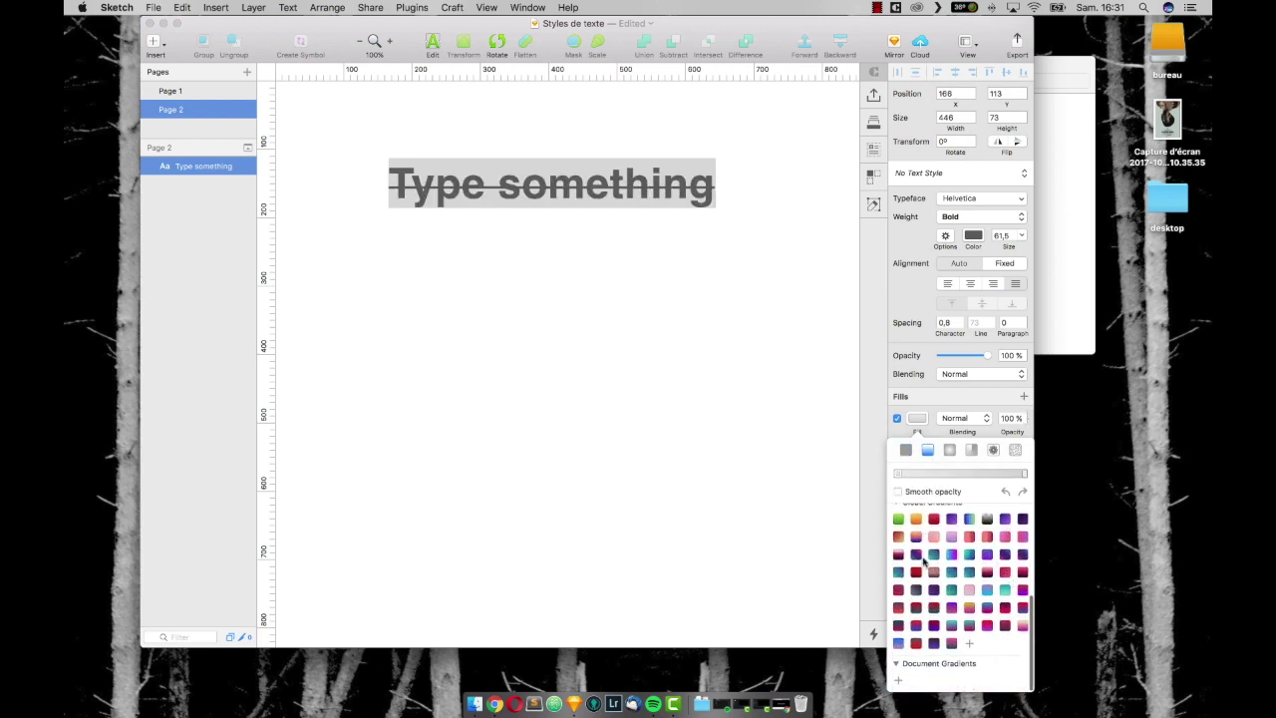
{"action": "left_click", "coordinate": [917, 555]}
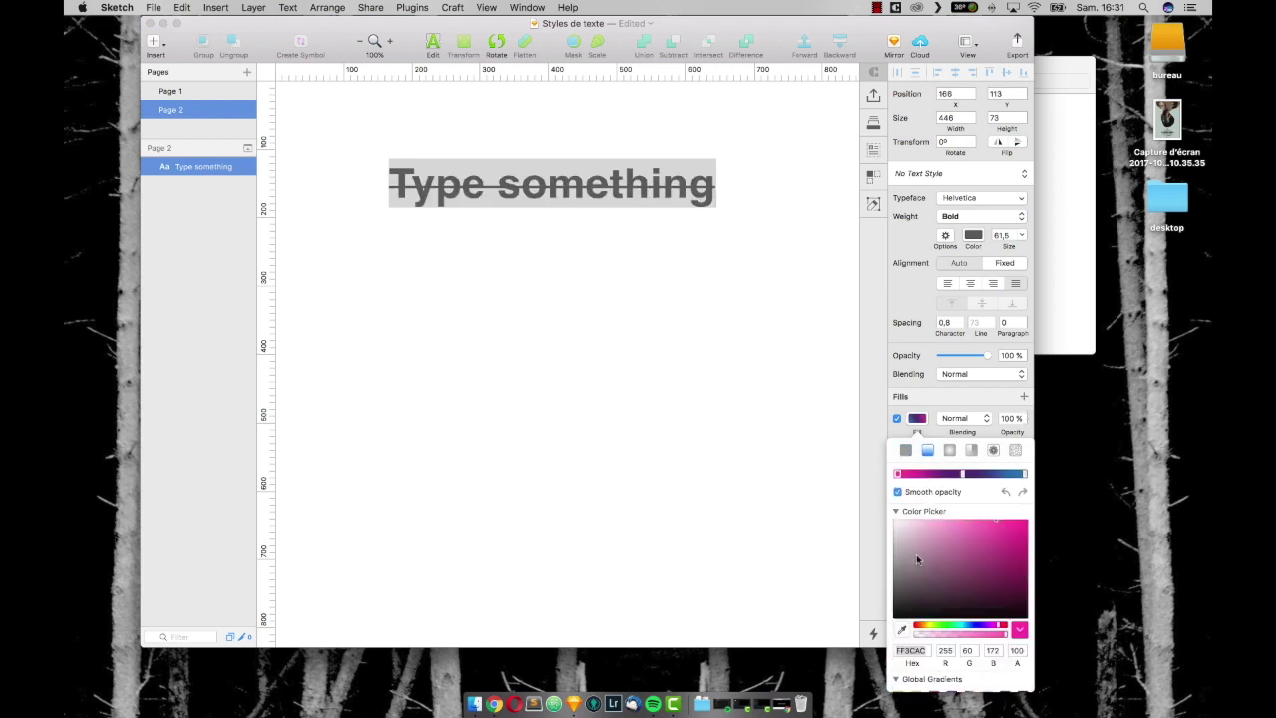
{"action": "left_click", "coordinate": [927, 418]}
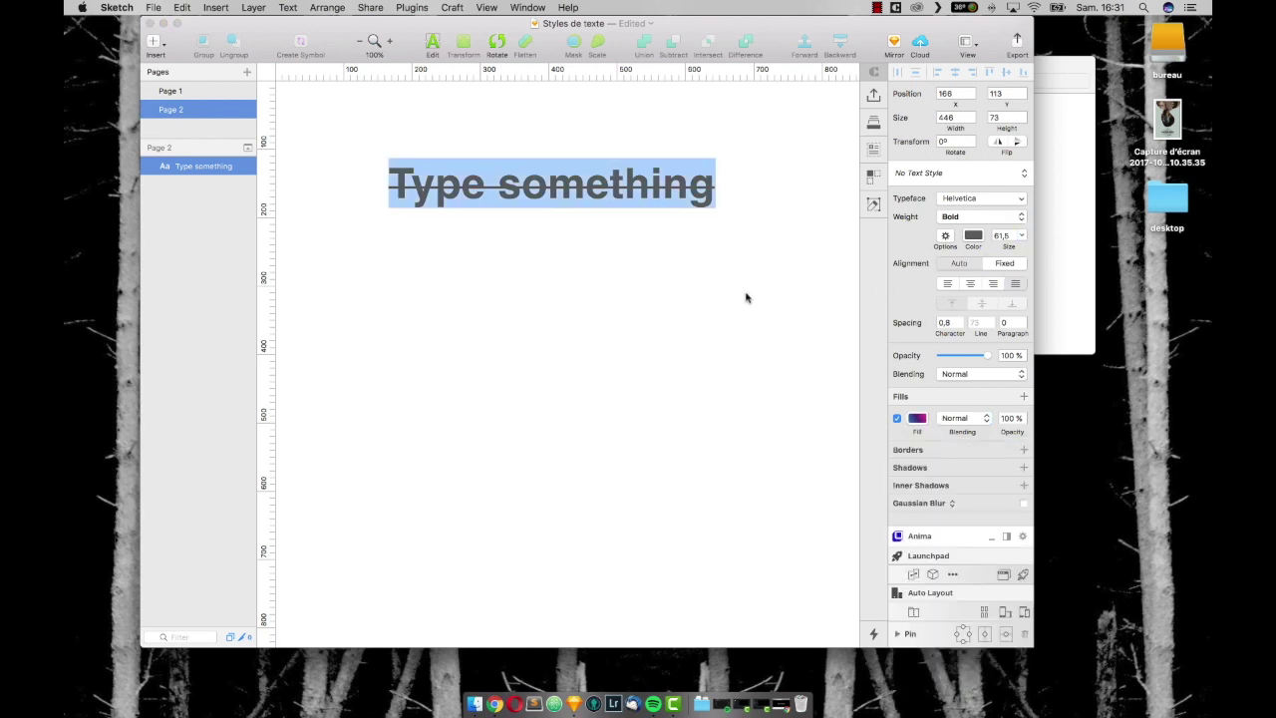
{"action": "left_click", "coordinate": [746, 297]}
{"action": "left_click", "coordinate": [618, 179]}
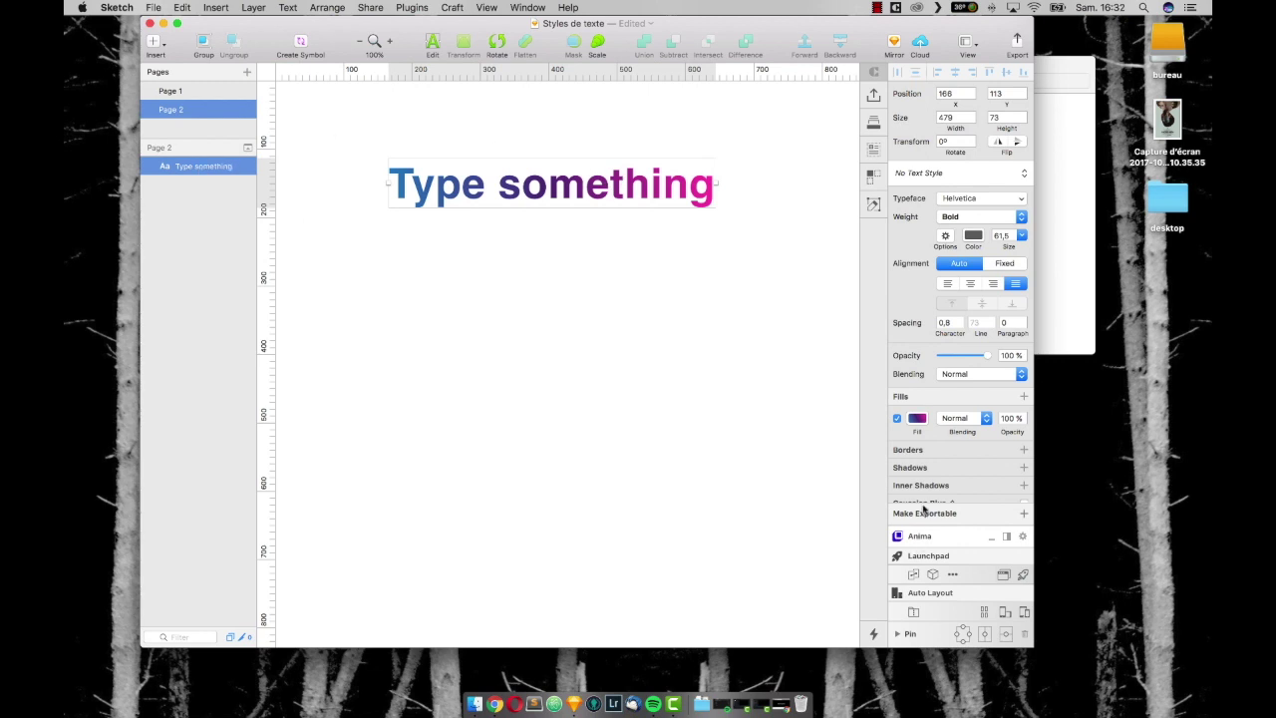
- Create a new text style named Title from the gradient text
{"action": "scroll", "coordinate": [987, 458], "scroll_direction": "down", "scroll_amount": 1}
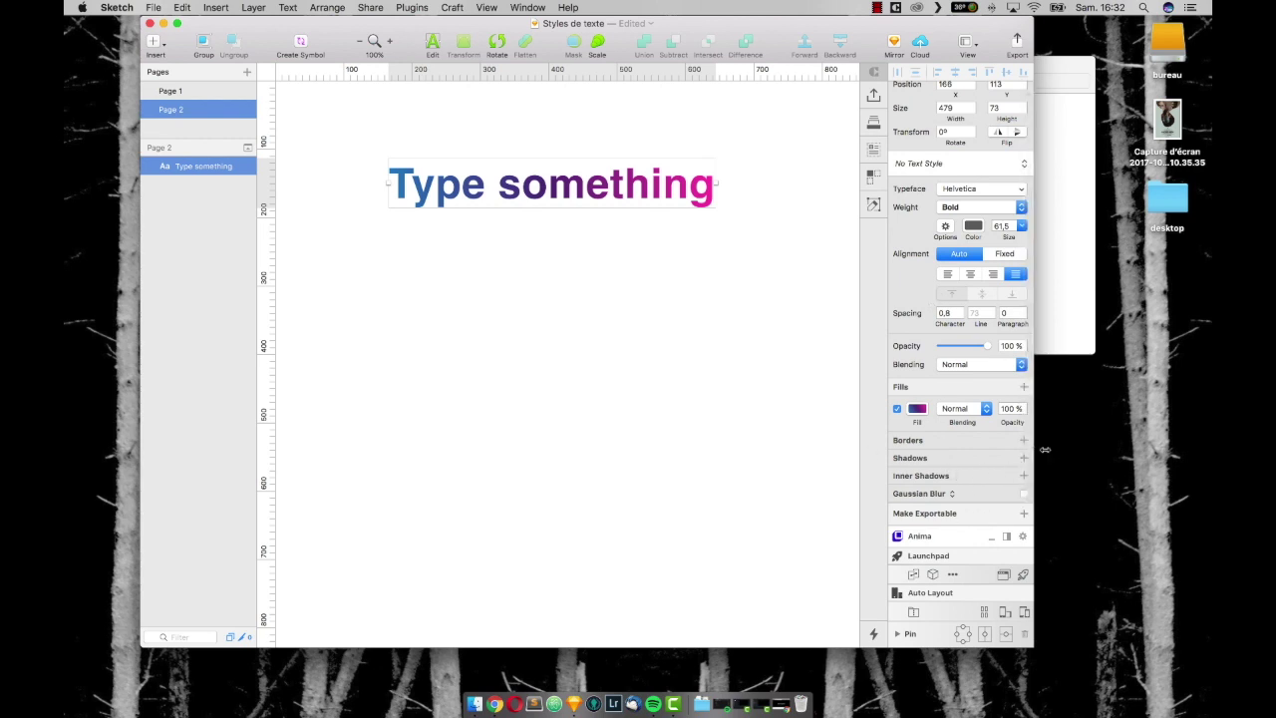
{"action": "left_click_drag", "start_coordinate": [1035, 450], "coordinate": [1084, 457]}
{"action": "scroll", "coordinate": [1005, 462], "scroll_direction": "down", "scroll_amount": 1}
{"action": "scroll", "coordinate": [1005, 462], "scroll_direction": "up", "scroll_amount": 1}
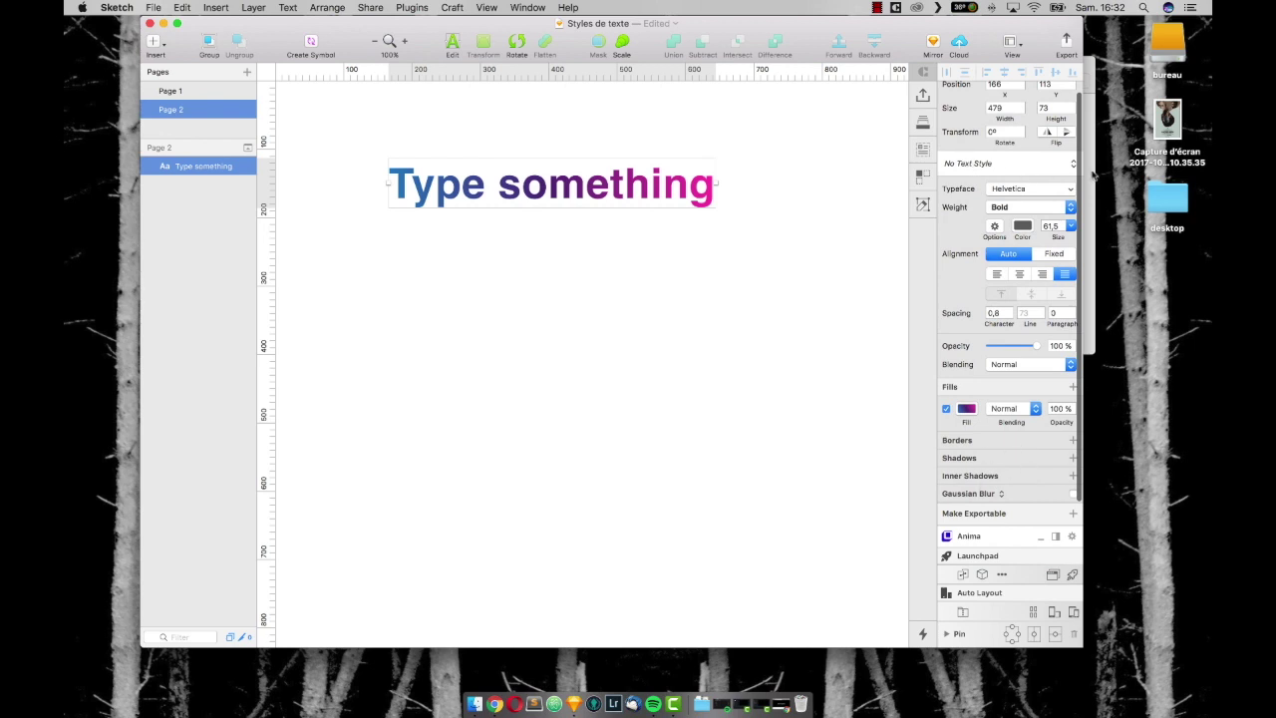
{"action": "left_click", "coordinate": [1070, 166]}
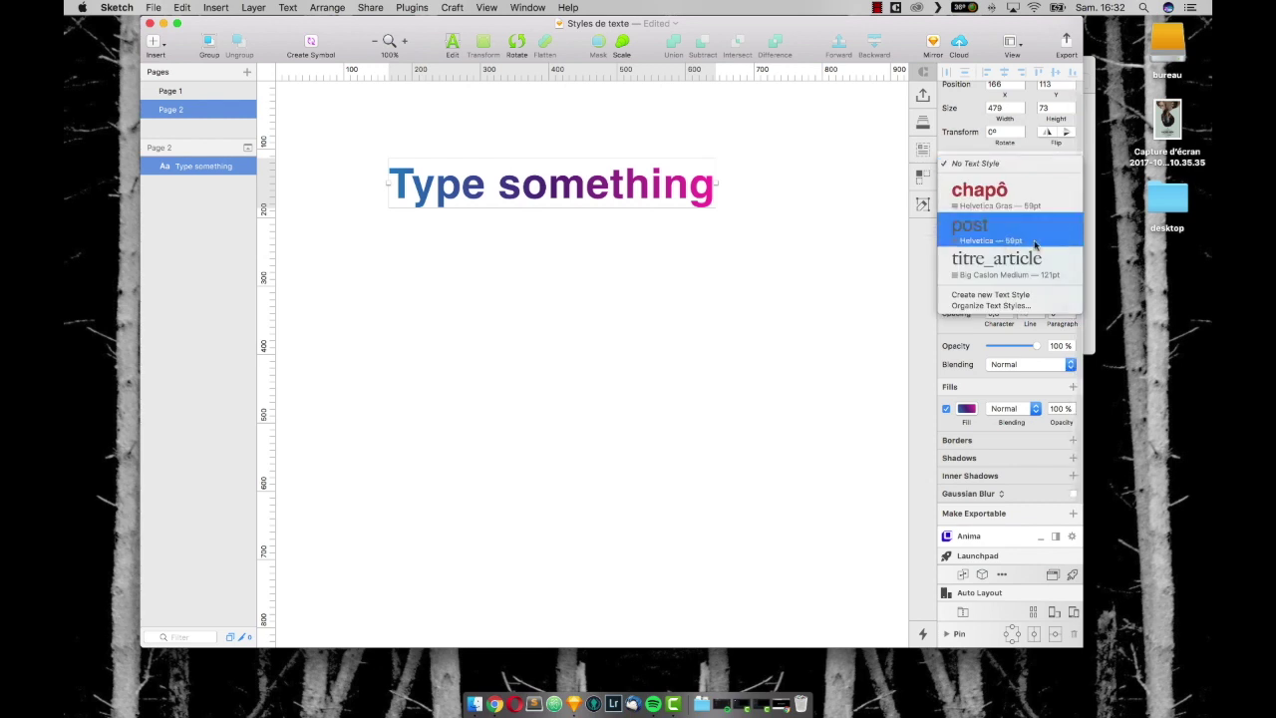
{"action": "left_click", "coordinate": [1031, 294]}
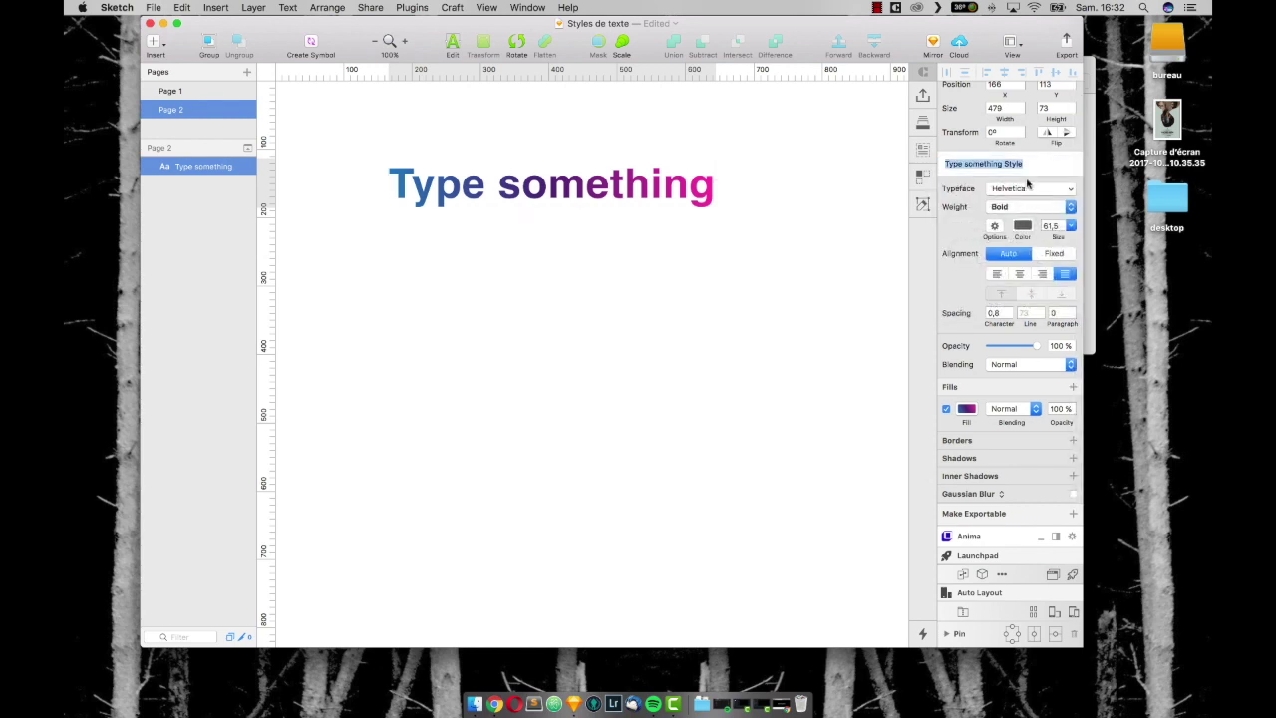
{"action": "type", "text": "Title"}
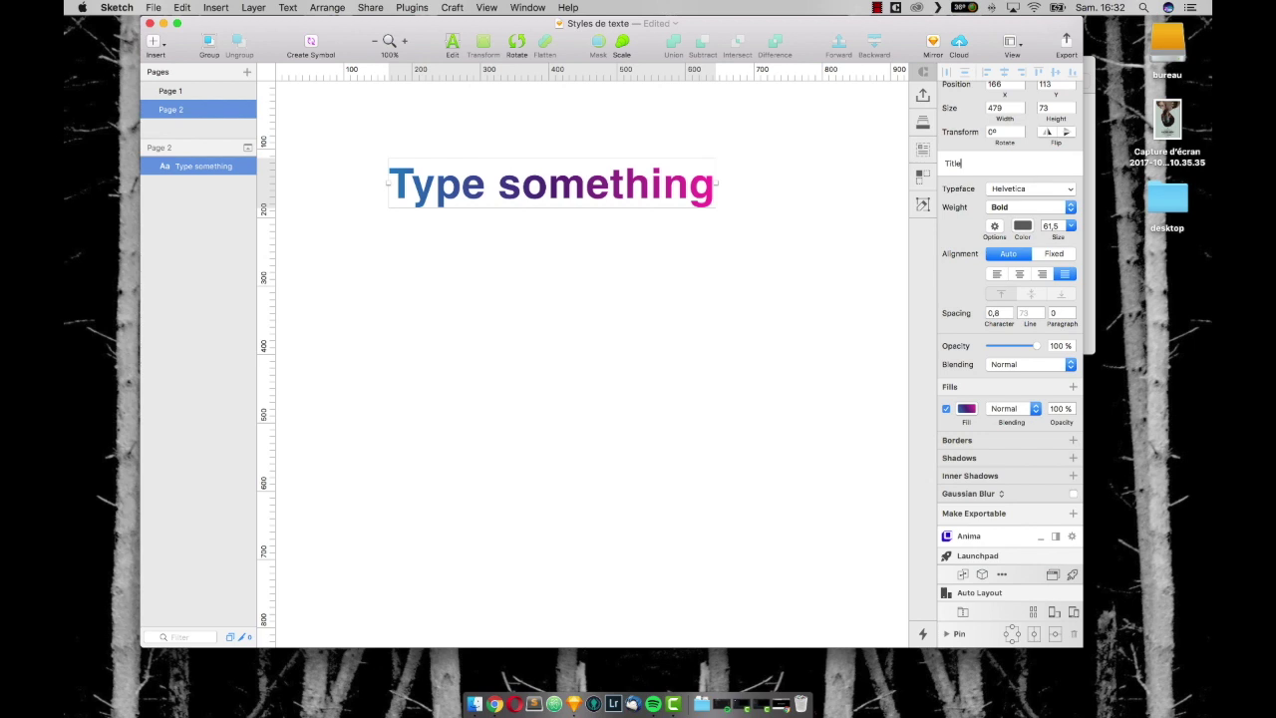
{"action": "key", "text": "Return"}
{"action": "left_click", "coordinate": [736, 321]}
{"action": "key", "text": "t"}
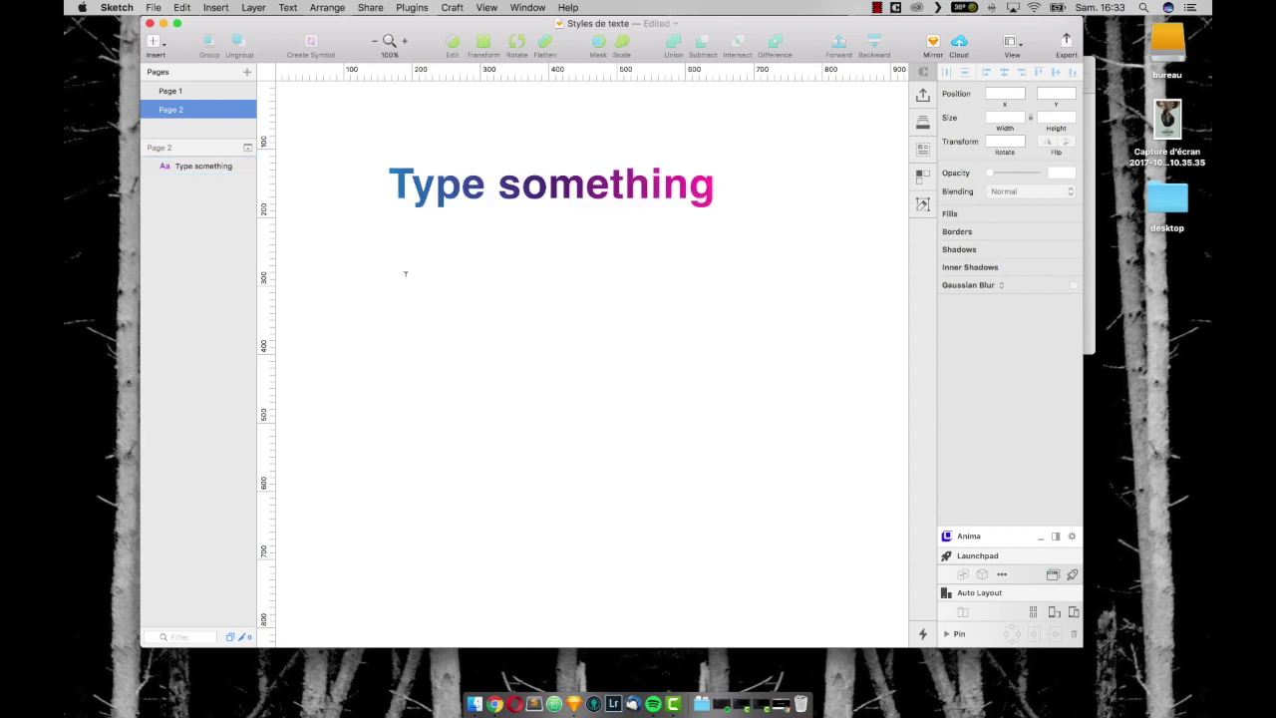
{"action": "left_click", "coordinate": [393, 265]}
{"action": "left_click", "coordinate": [644, 339]}
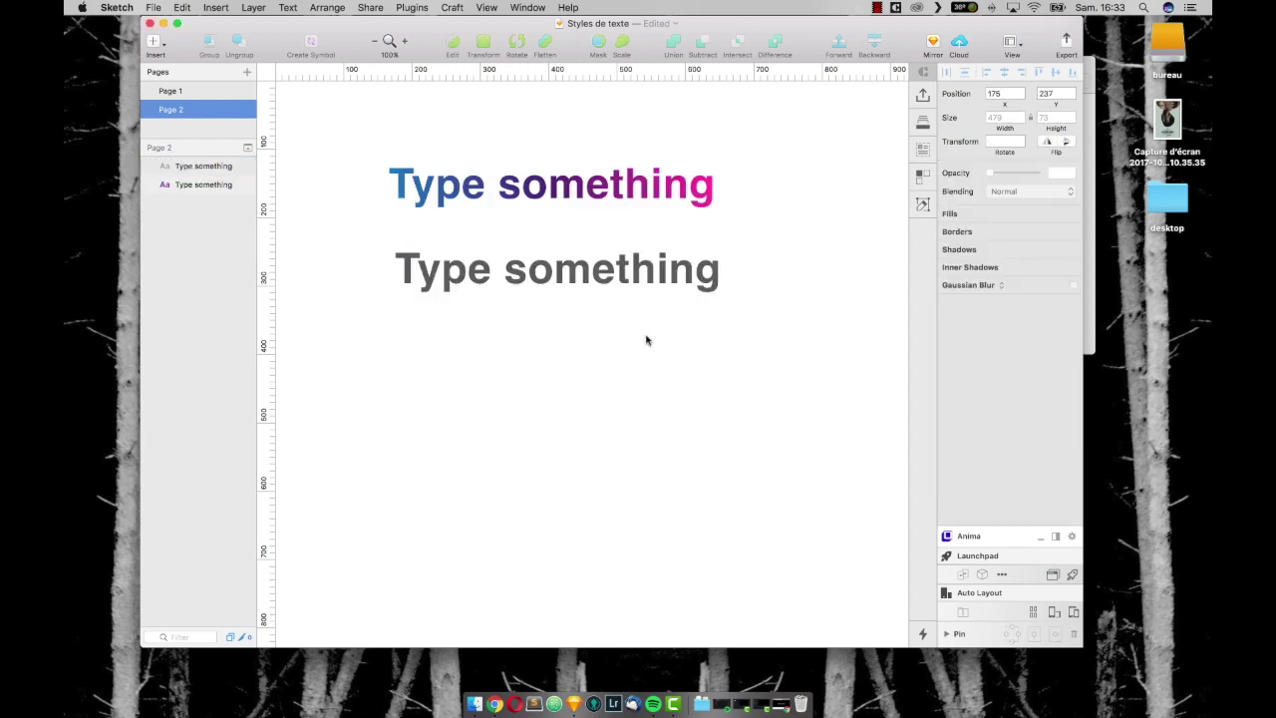
{"action": "left_click", "coordinate": [590, 281]}
{"action": "key", "text": "Delete"}
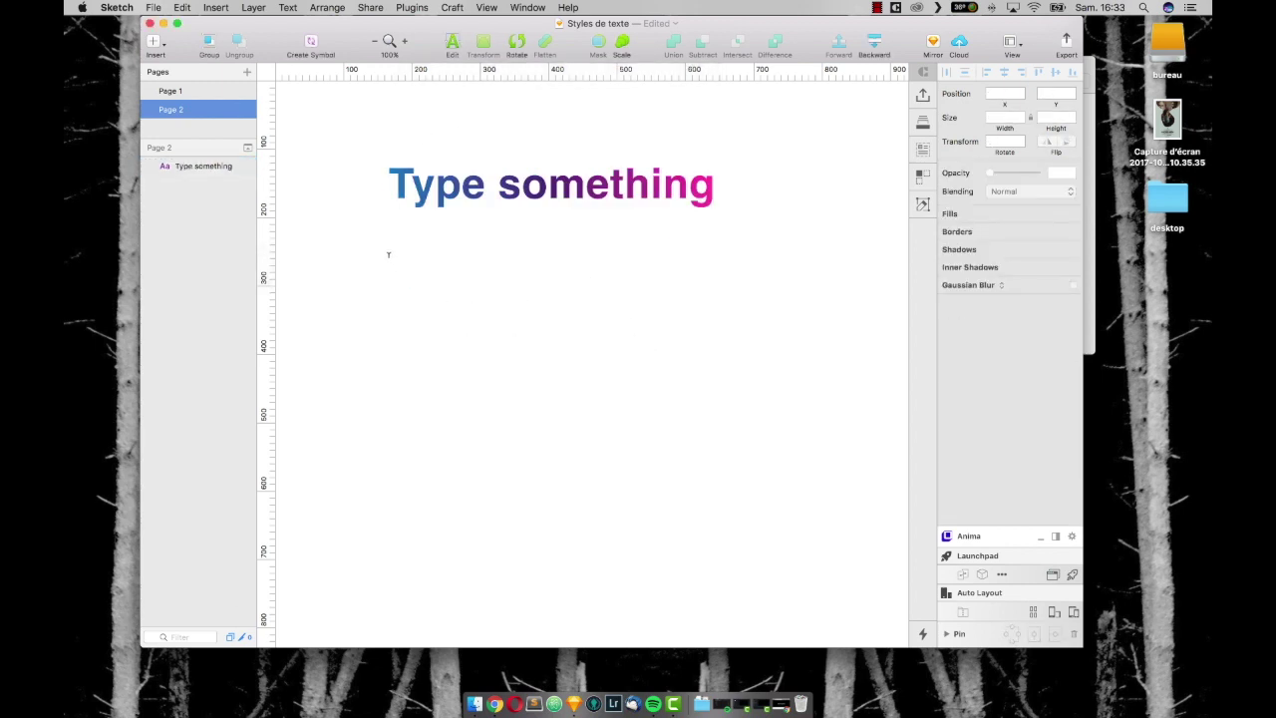
- Draw a text box about 658 px wide below the gradient title and set its text to size 21.5, weight Regular
{"action": "left_click_drag", "start_coordinate": [389, 255], "coordinate": [840, 586]}
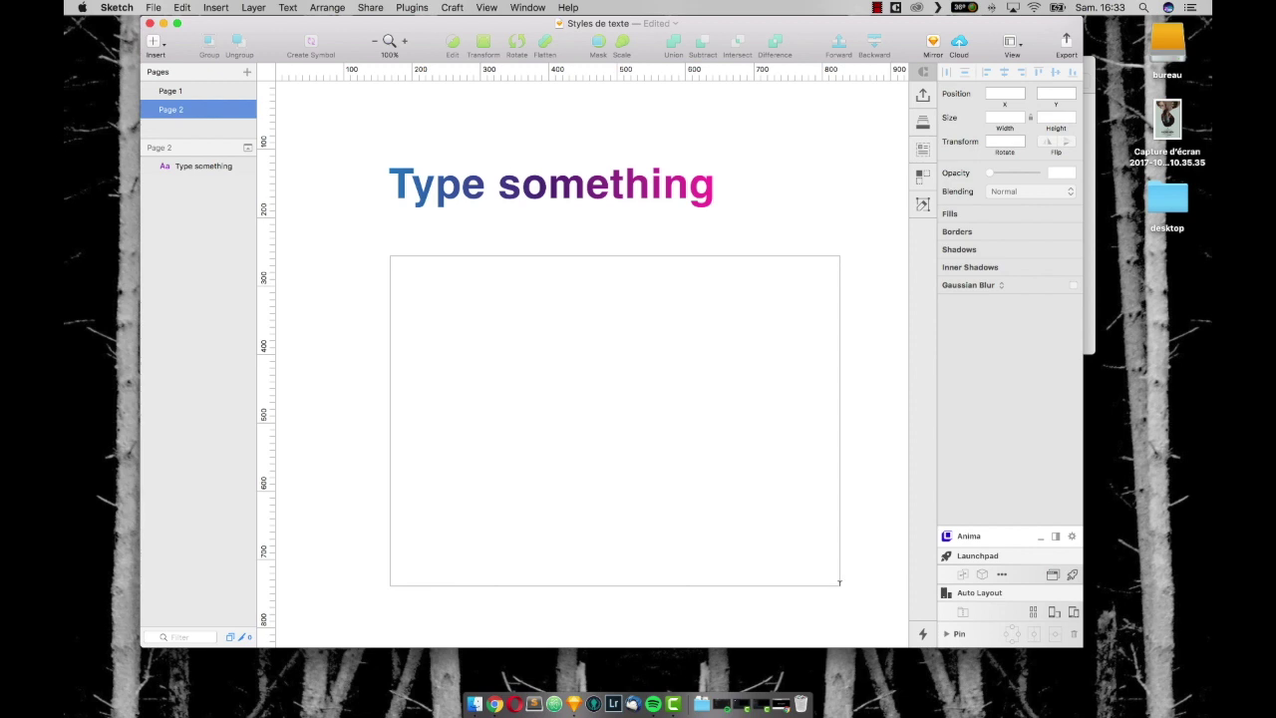
{"action": "left_click_drag", "start_coordinate": [839, 583], "coordinate": [840, 584]}
{"action": "mouse_move", "coordinate": [1058, 248]}
{"action": "left_mouse_down"}
{"action": "mouse_move", "coordinate": [1054, 258]}
{"action": "mouse_move", "coordinate": [1035, 247]}
{"action": "left_mouse_up"}
{"action": "left_click", "coordinate": [1031, 217]}
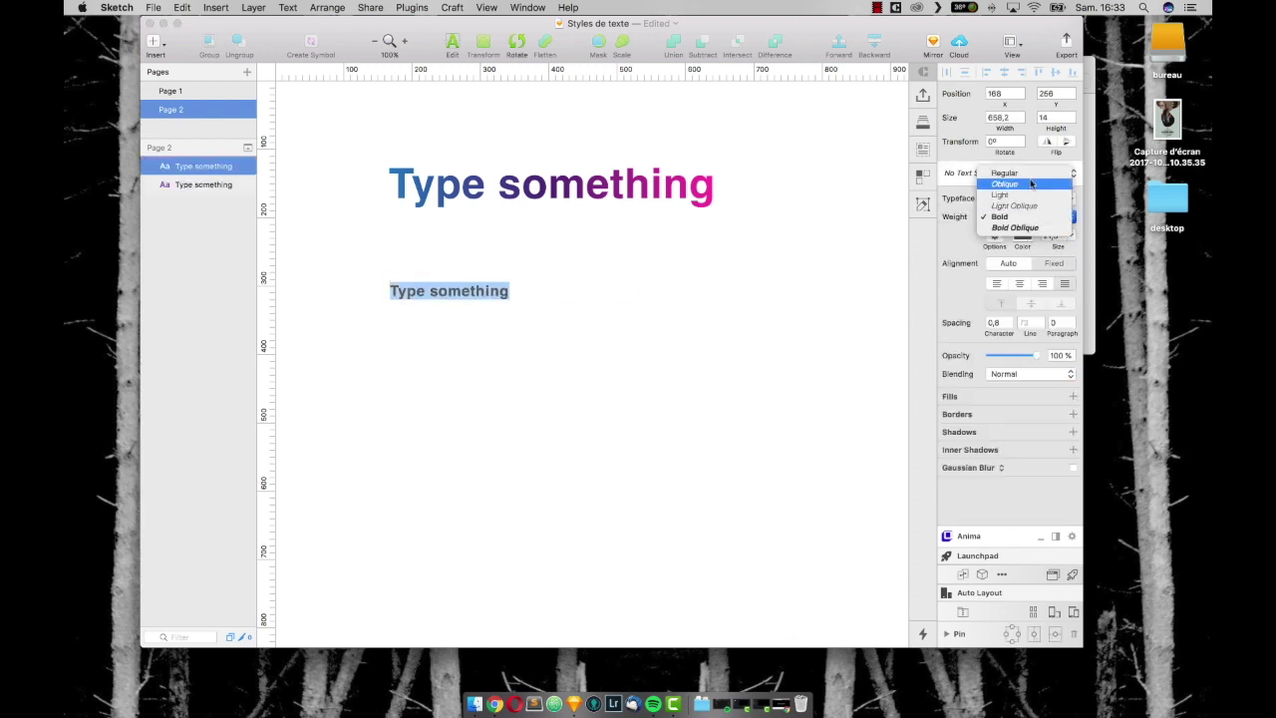
{"action": "left_click", "coordinate": [1026, 172]}
- Paste "Type something" repeatedly to build a seven-line paragraph in the text box, and align it left
{"action": "key", "text": "Right"}
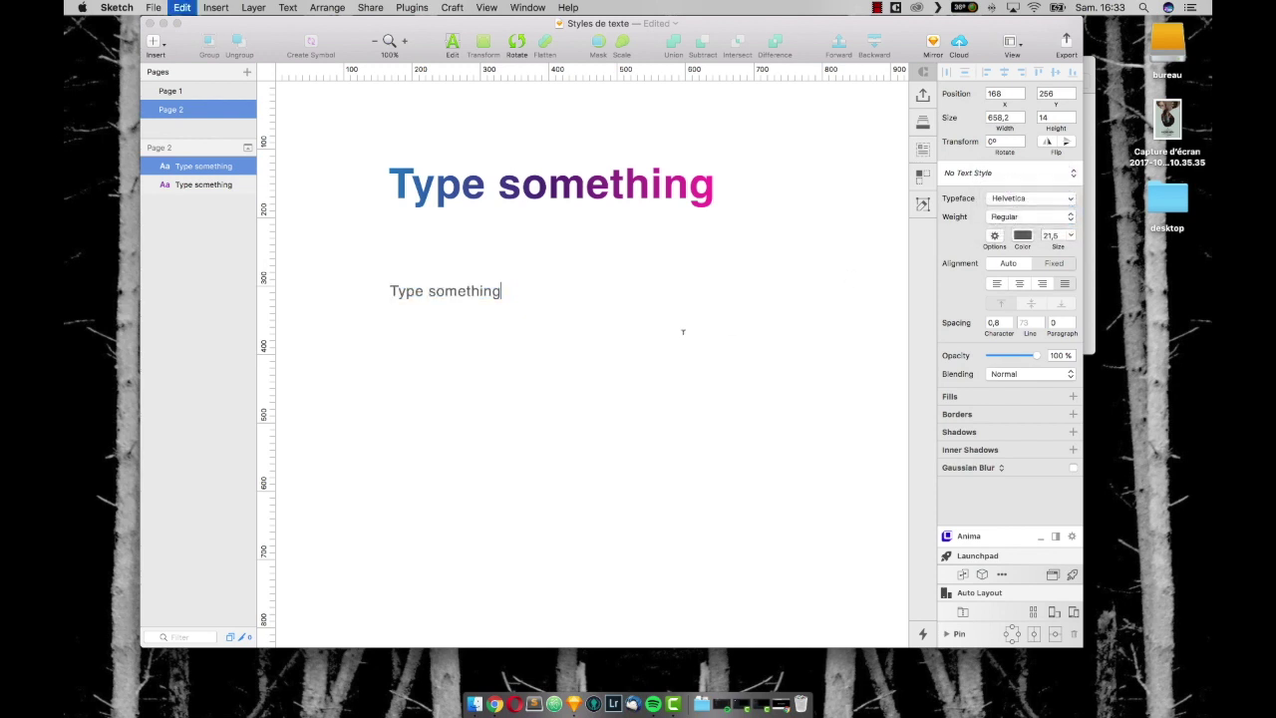
{"action": "key", "text": "super+v"}
{"action": "key", "text": "super+v"}
{"action": "key", "text": "super+v"}
{"action": "key", "text": "super+v"}
{"action": "key", "text": "super+v"}
{"action": "key", "text": "super+v"}
{"action": "key", "text": "super+v"}
{"action": "key", "text": "super+v"}
{"action": "key", "text": "super+v"}
{"action": "key", "text": "super+v"}
{"action": "key", "text": "super+v"}
{"action": "key", "text": "super+v"}
{"action": "key", "text": "super+v"}
{"action": "key", "text": "super+v"}
{"action": "key", "text": "super+v"}
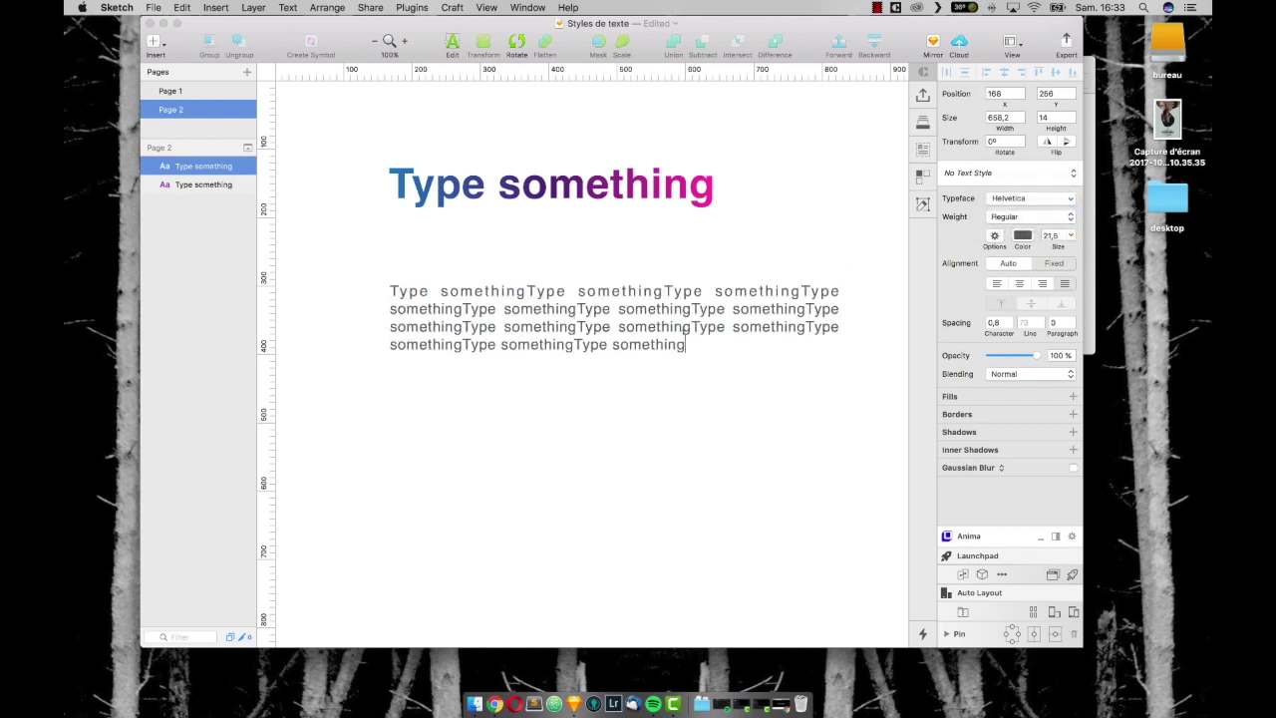
{"action": "key", "text": "super+v"}
{"action": "key", "text": "super+v"}
{"action": "key", "text": "super+v"}
{"action": "key", "text": "super+v"}
{"action": "key", "text": "super+v"}
{"action": "key", "text": "super+v"}
{"action": "key", "text": "super+v"}
{"action": "key", "text": "super+v"}
{"action": "key", "text": "super+v"}
{"action": "key", "text": "super+v"}
{"action": "key", "text": "super+v"}
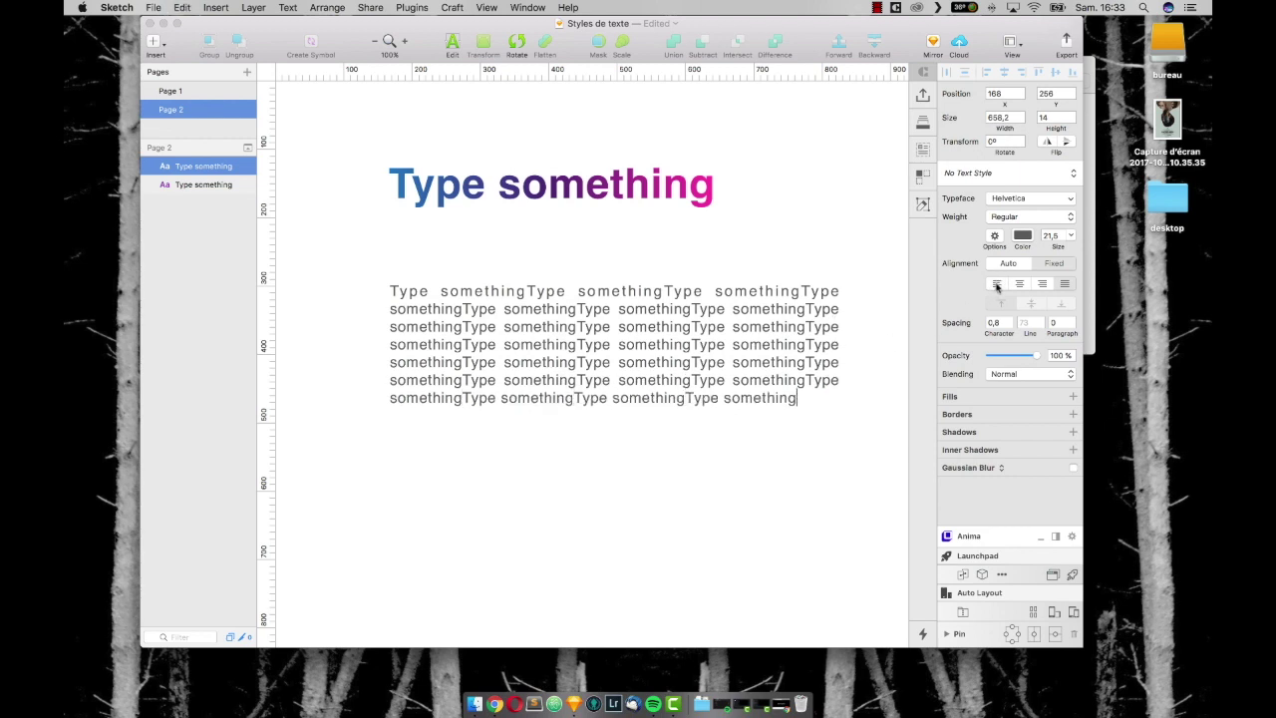
{"action": "left_click", "coordinate": [997, 286]}
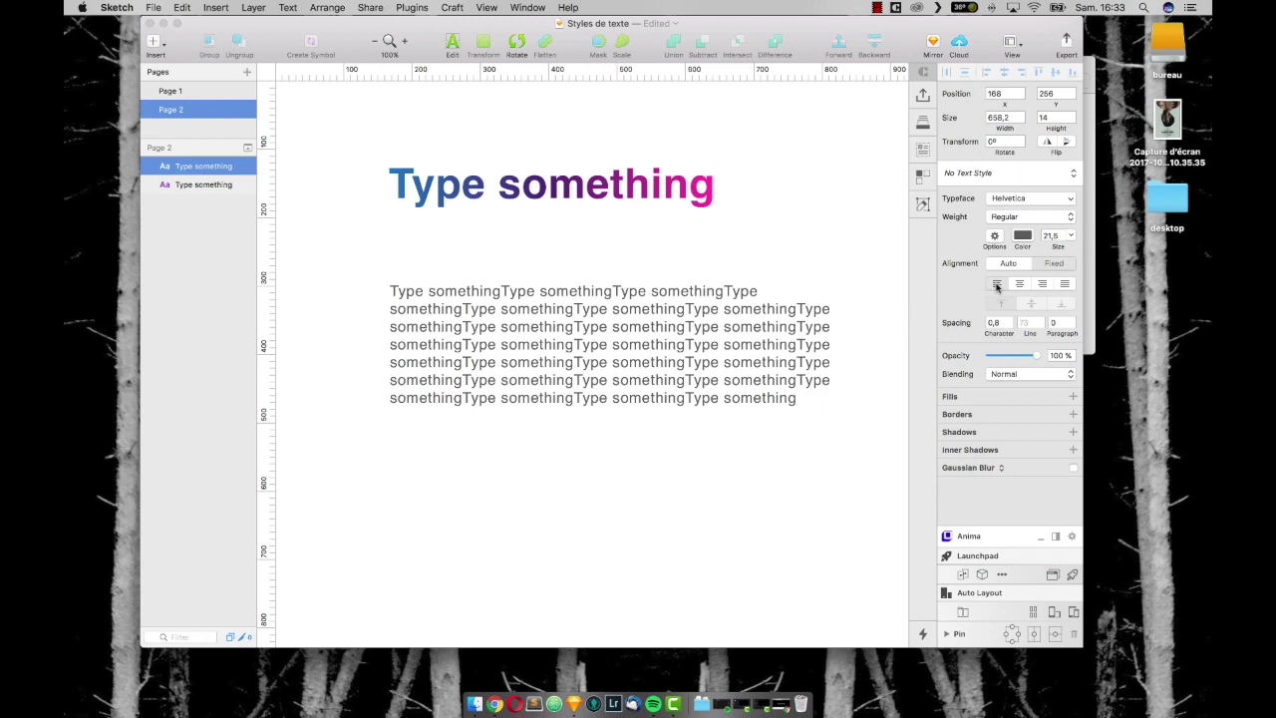
- Try centred and right alignment on the paragraph, justify it, and finish editing the text
{"action": "left_click", "coordinate": [1018, 285]}
{"action": "left_click", "coordinate": [1039, 286]}
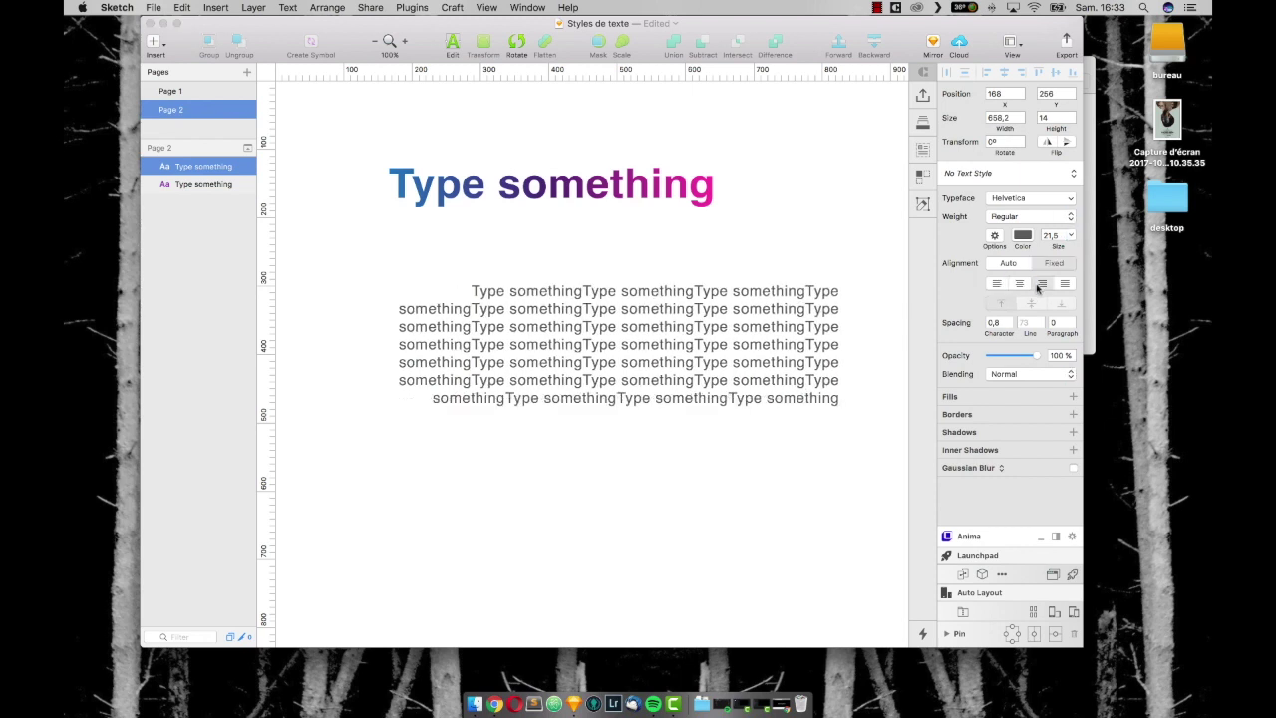
{"action": "left_click", "coordinate": [1064, 285]}
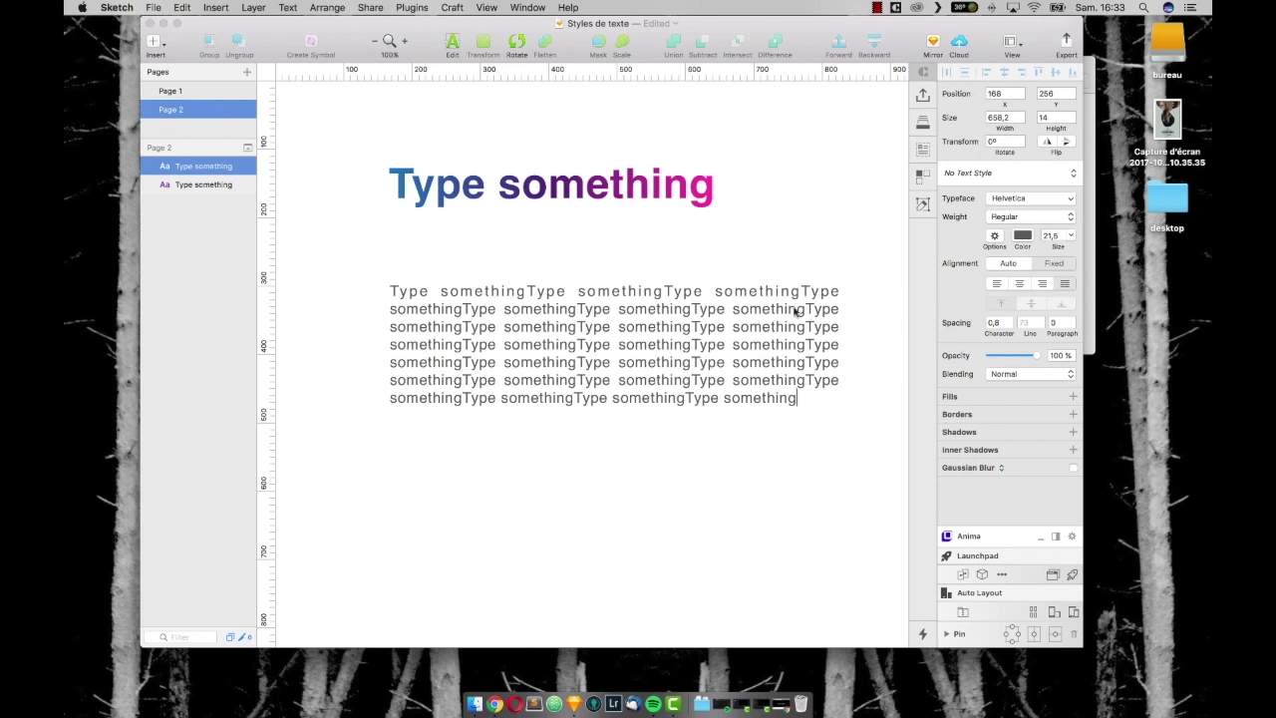
{"action": "key", "text": "Escape"}
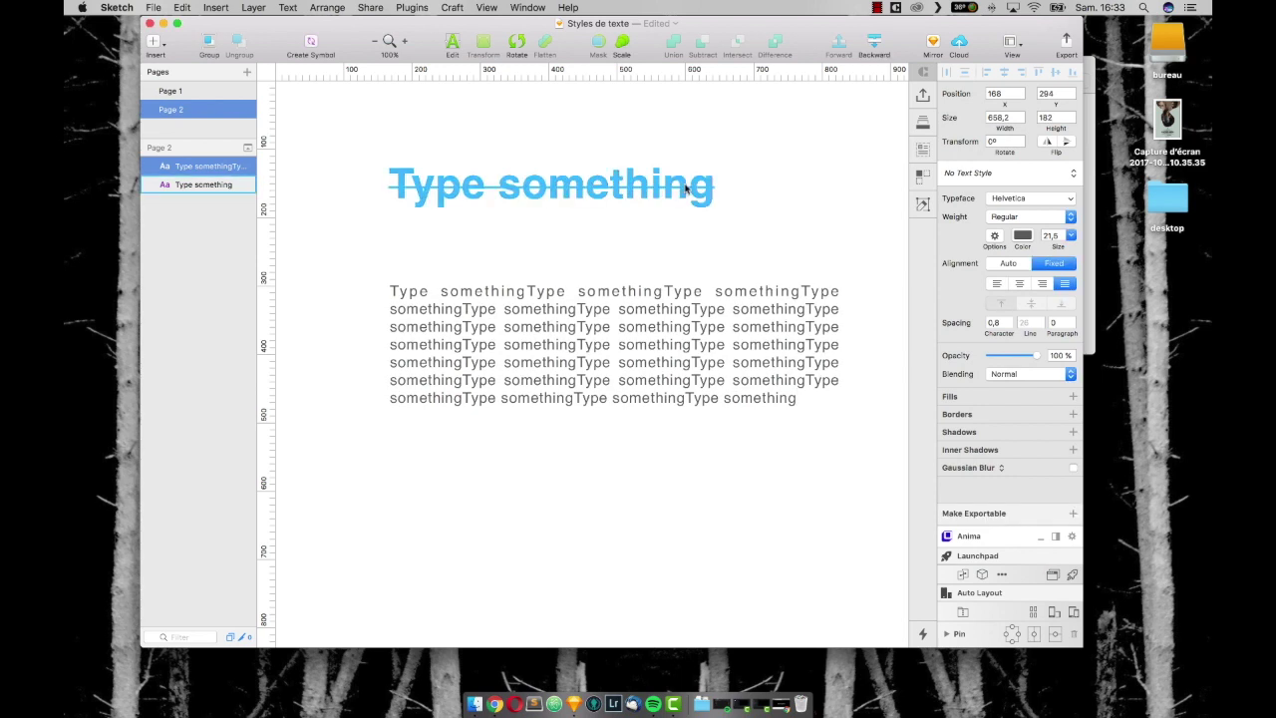
- Inspect the text styles of the gradient title on Page 2 and the A4 article's heading, intro and body text on Page 1
{"action": "left_click", "coordinate": [687, 192]}
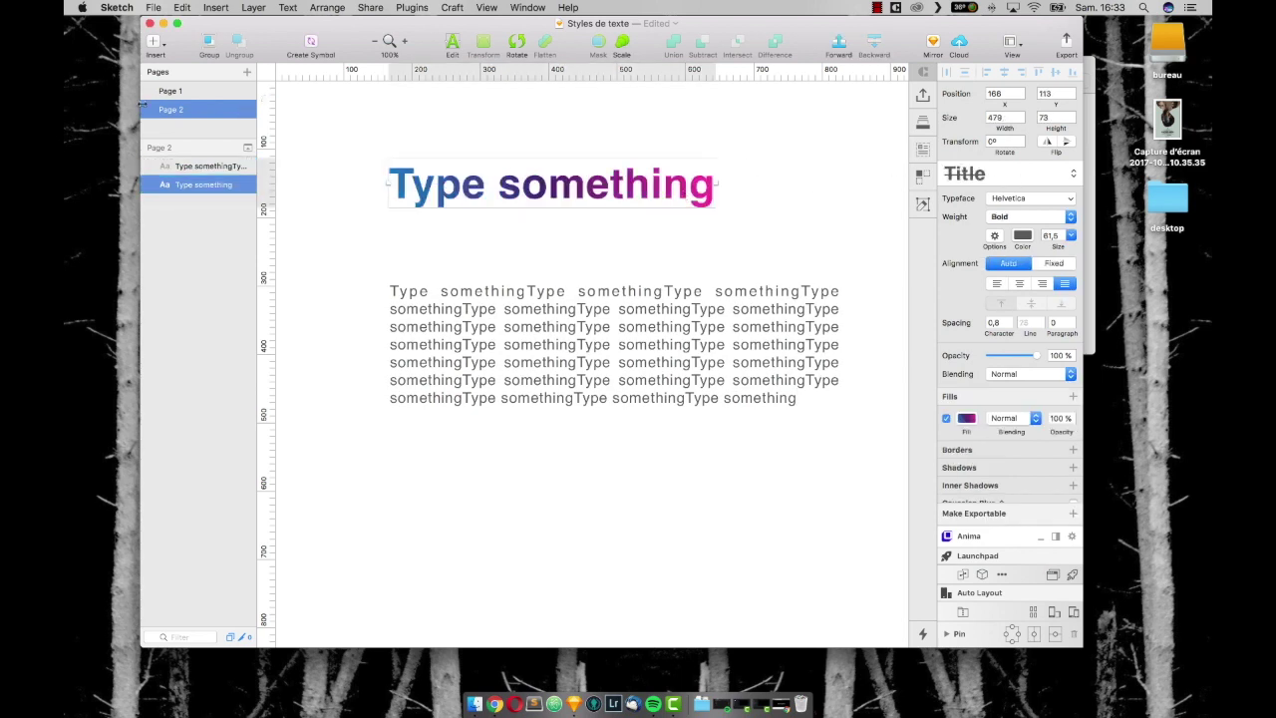
{"action": "left_click", "coordinate": [187, 92]}
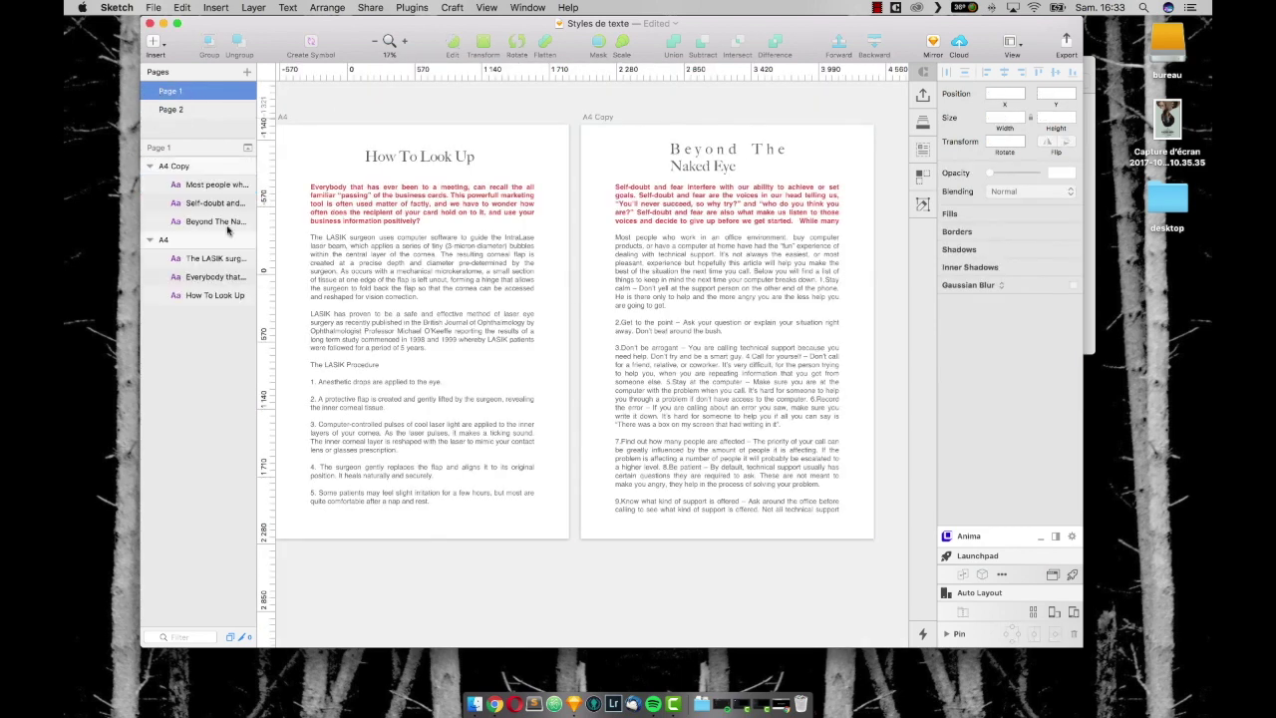
{"action": "left_click", "coordinate": [459, 156]}
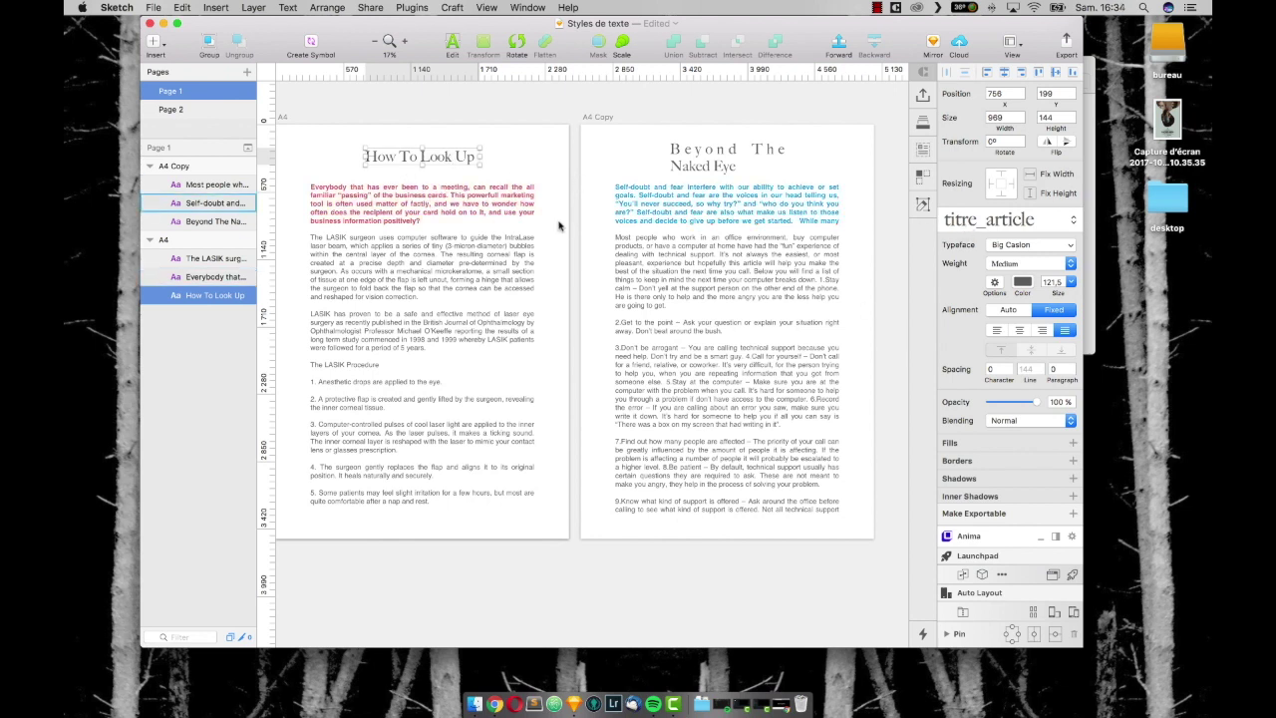
{"action": "left_click", "coordinate": [410, 195]}
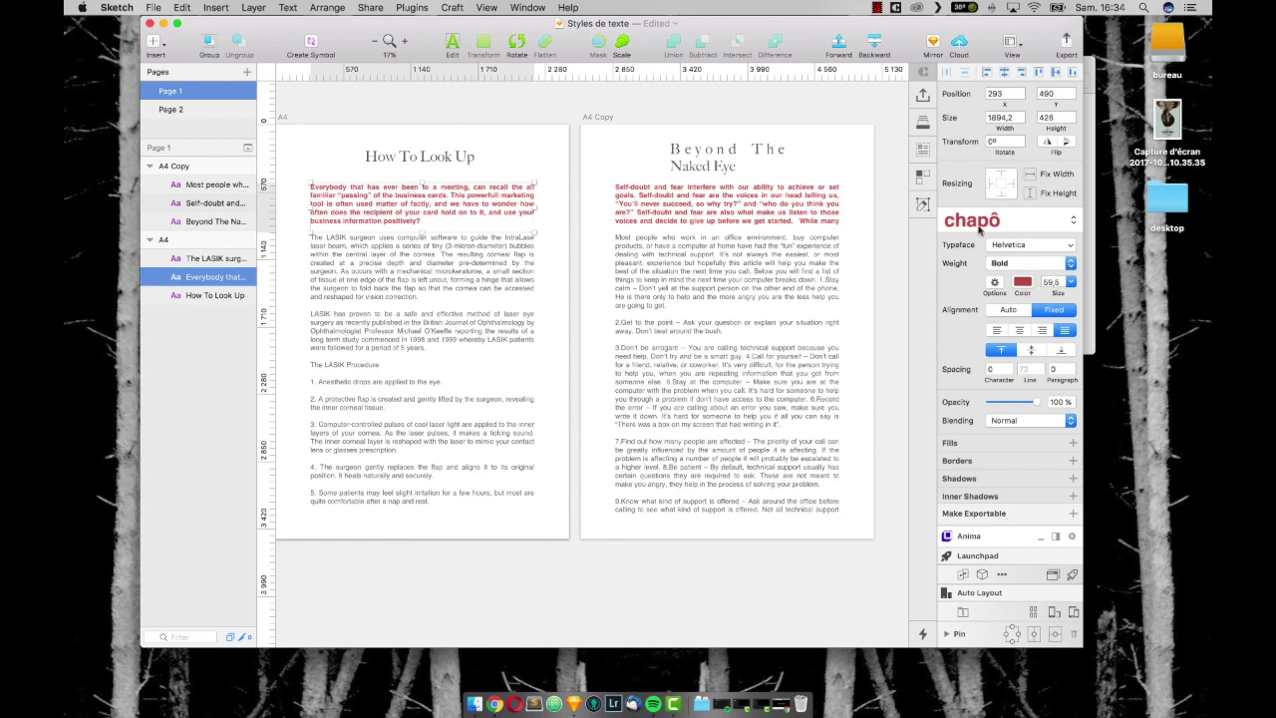
{"action": "left_click", "coordinate": [339, 279]}
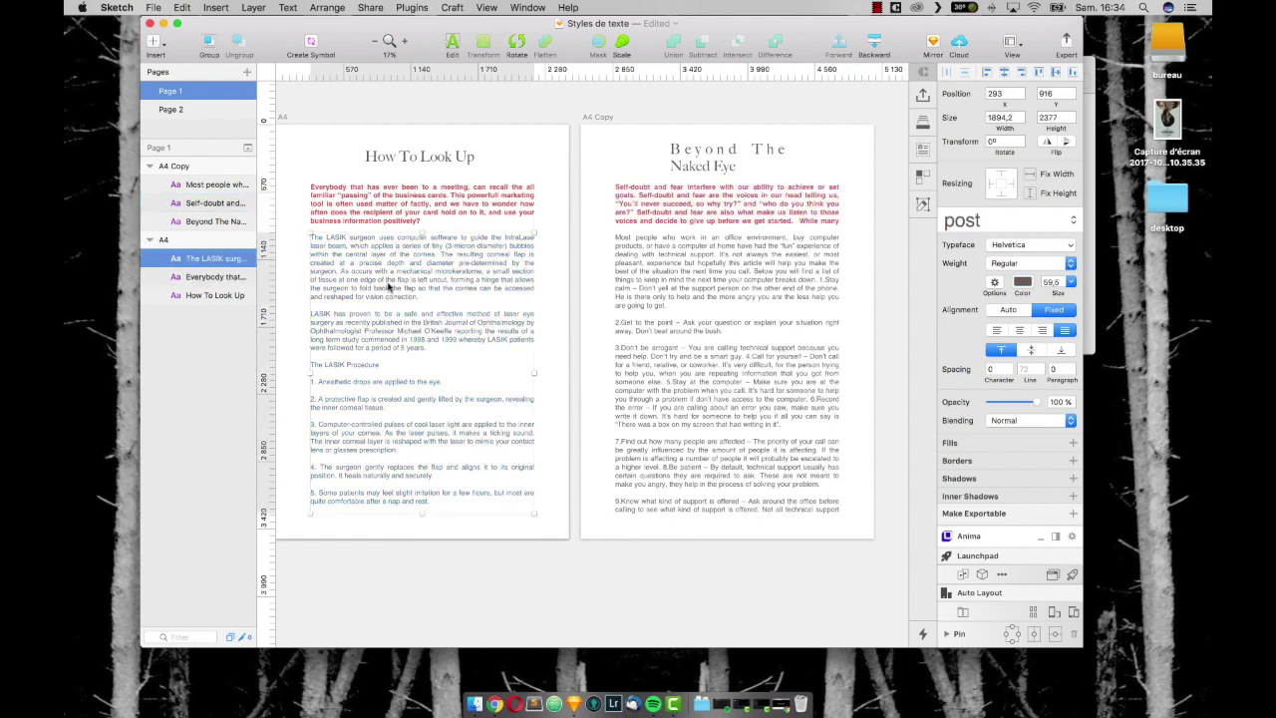
- Change the typeface of the "How To Look Up" heading on the A4 artboard to Bella Font
{"action": "left_click", "coordinate": [421, 157]}
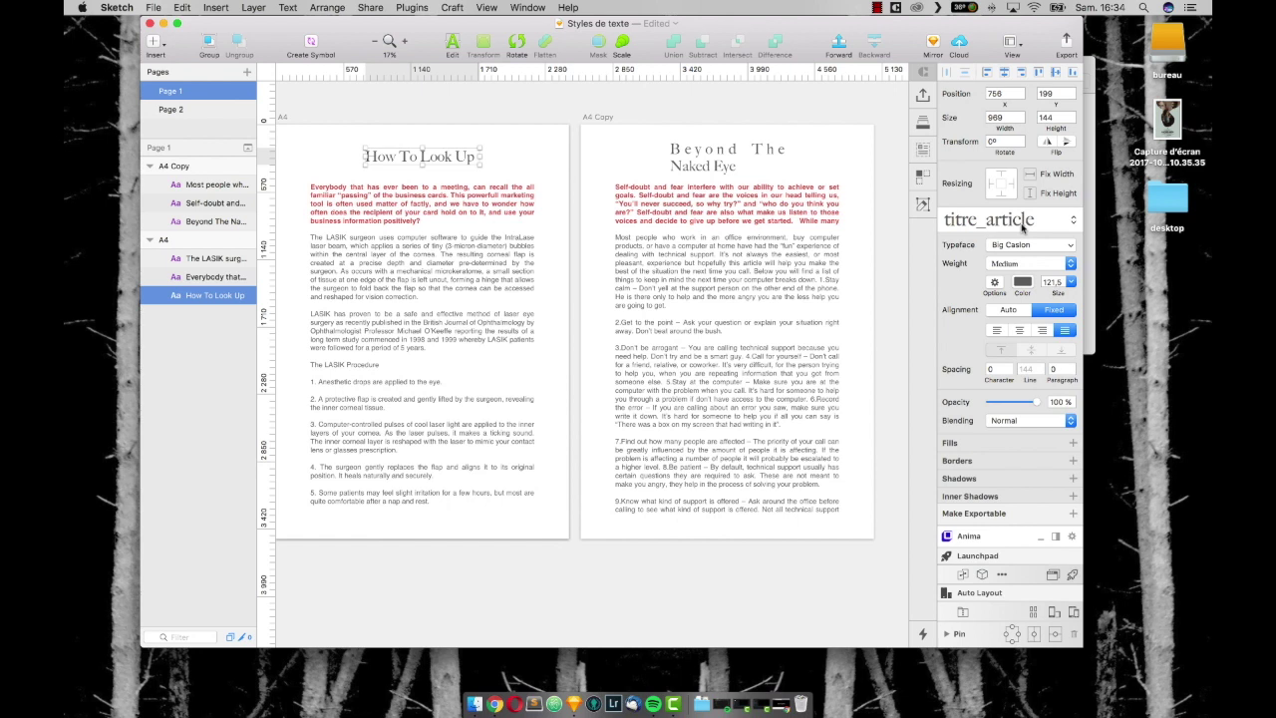
{"action": "left_click", "coordinate": [1038, 247]}
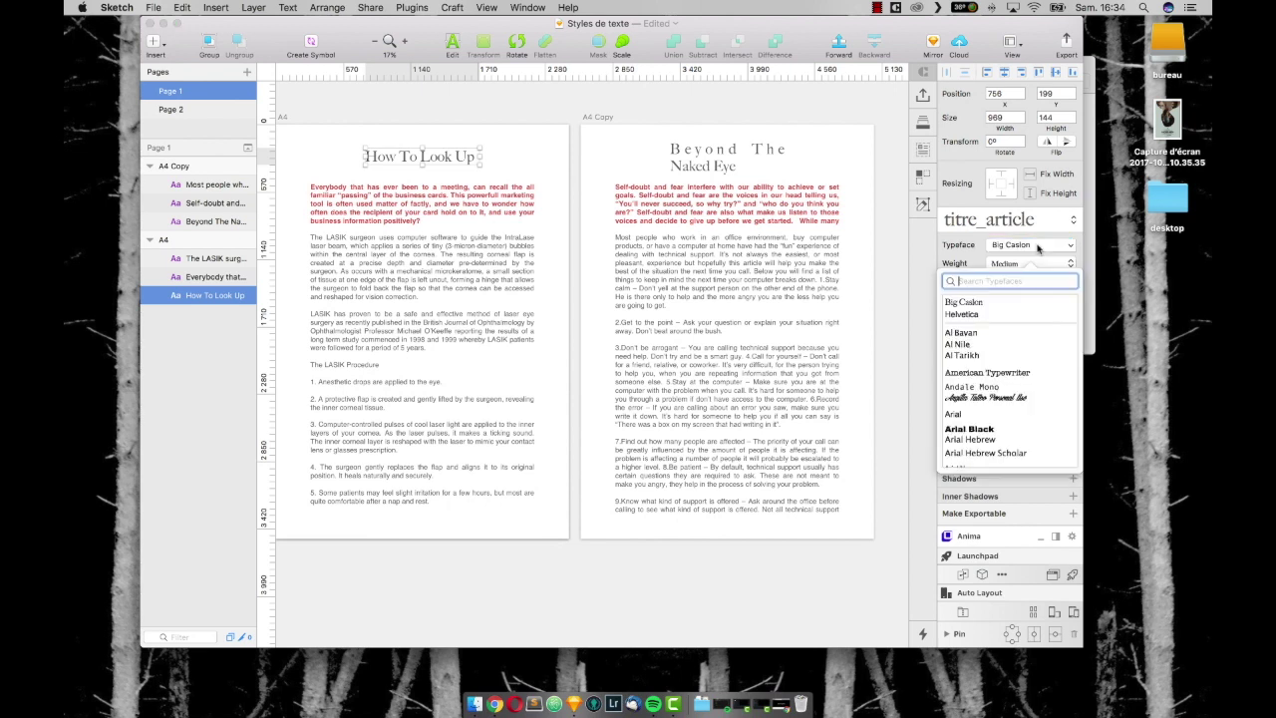
{"action": "scroll", "coordinate": [1029, 381], "scroll_direction": "down", "scroll_amount": 8}
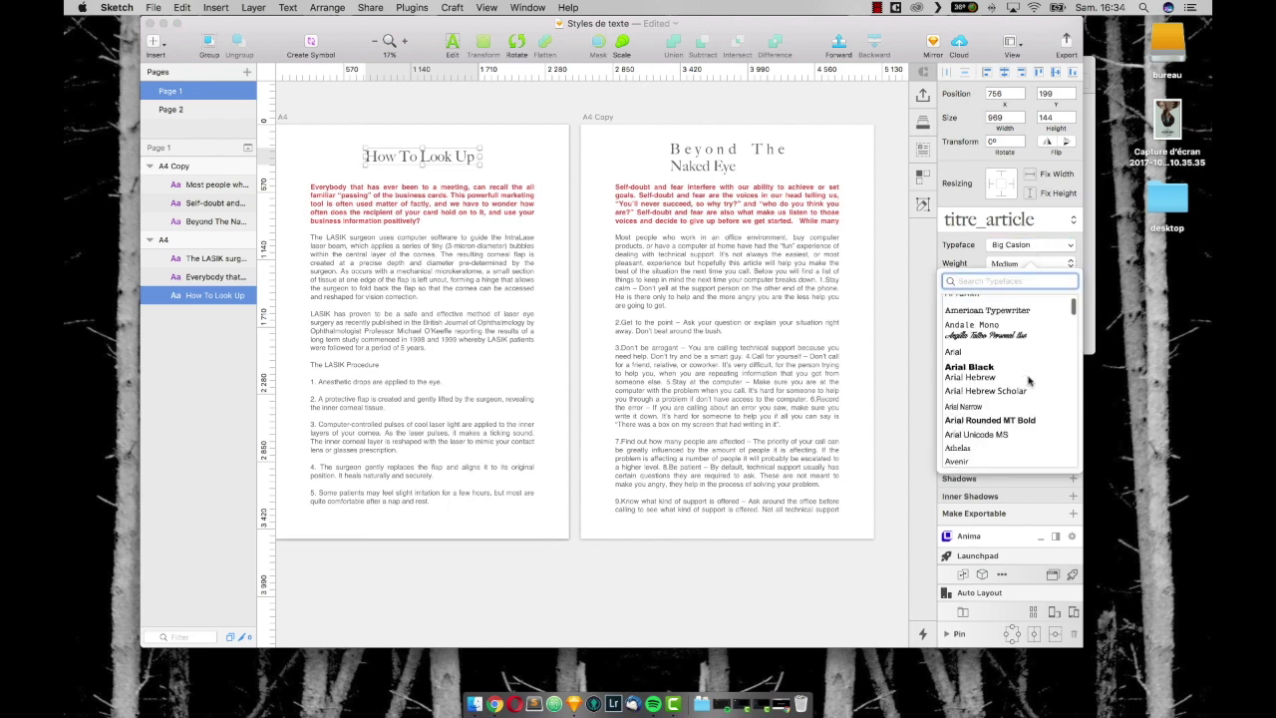
{"action": "scroll", "coordinate": [1029, 381], "scroll_direction": "down", "scroll_amount": 3}
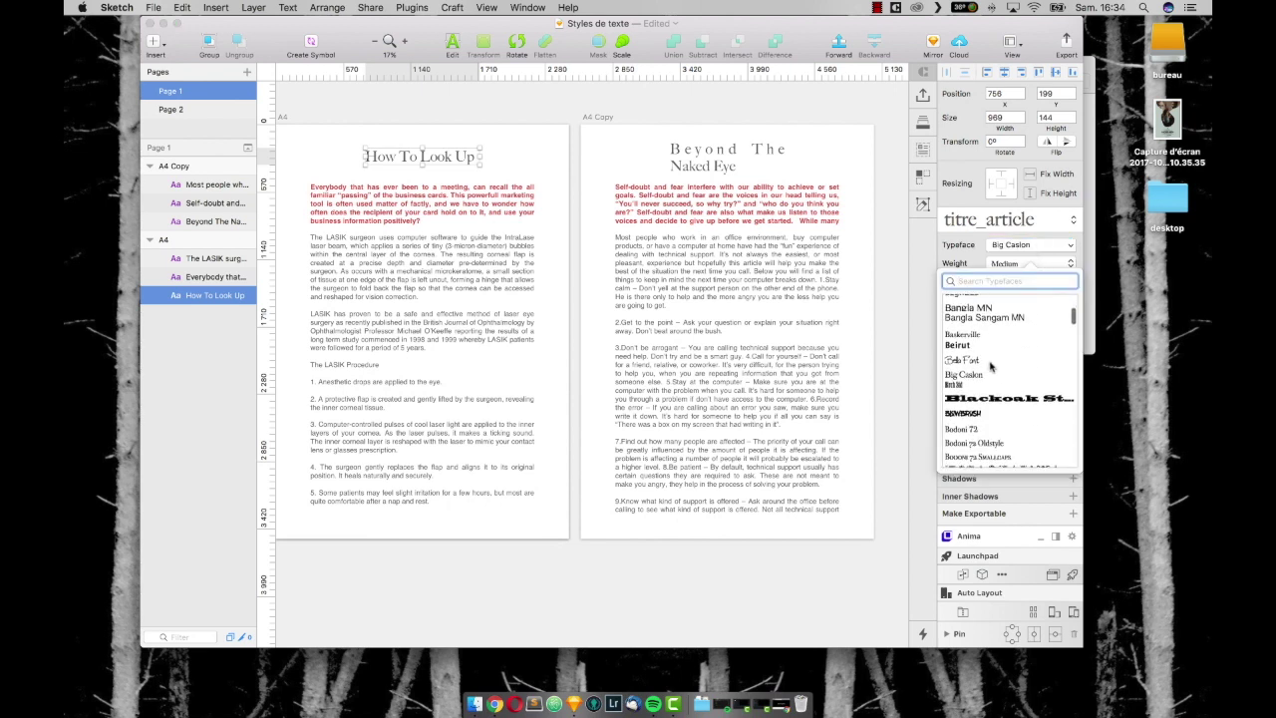
{"action": "left_click", "coordinate": [984, 361]}
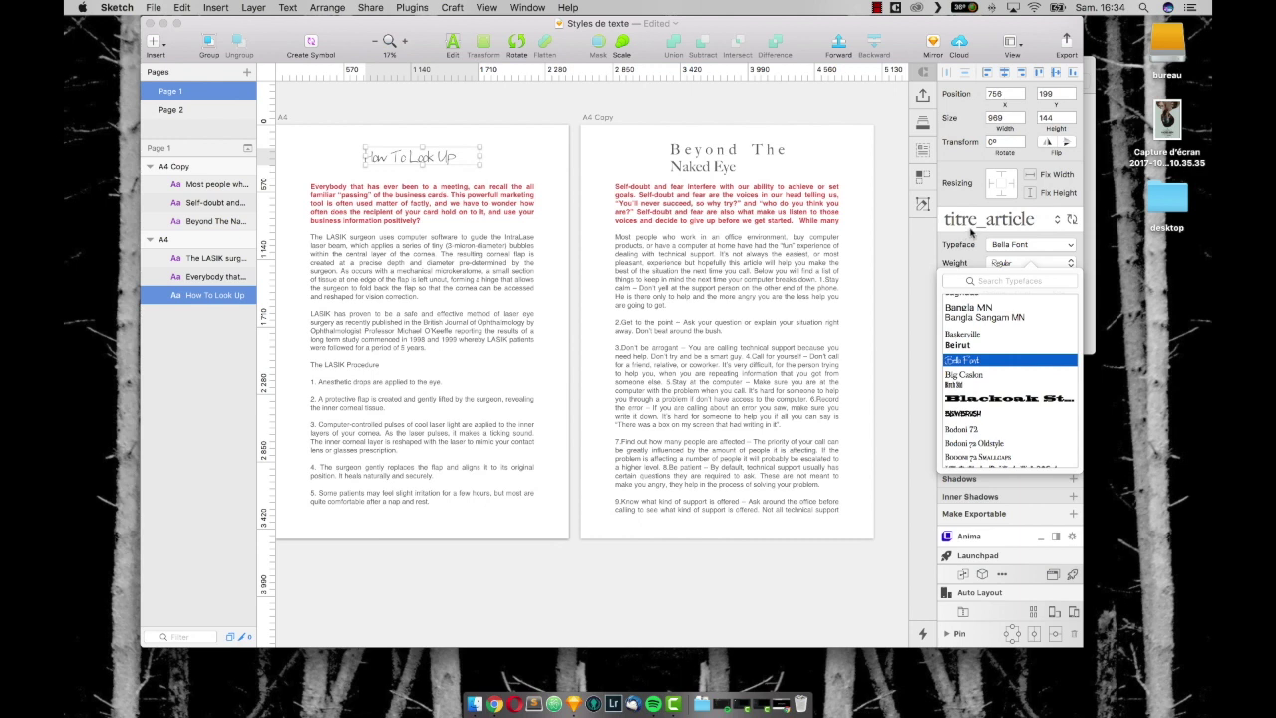
{"action": "left_click", "coordinate": [1062, 240]}
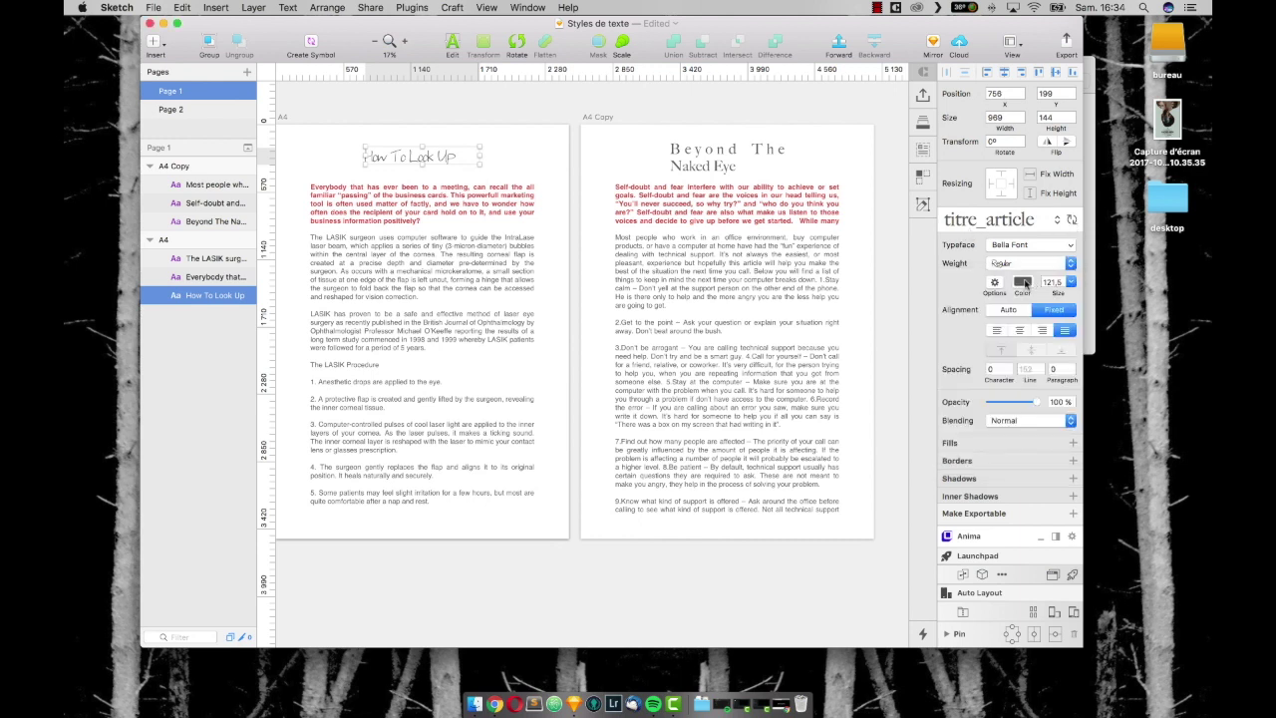
- Colour the "How To Look Up" heading with the blue global colour, update the titre_article style, and check the A4 Copy heading
{"action": "left_click", "coordinate": [1023, 283]}
{"action": "left_click", "coordinate": [947, 494]}
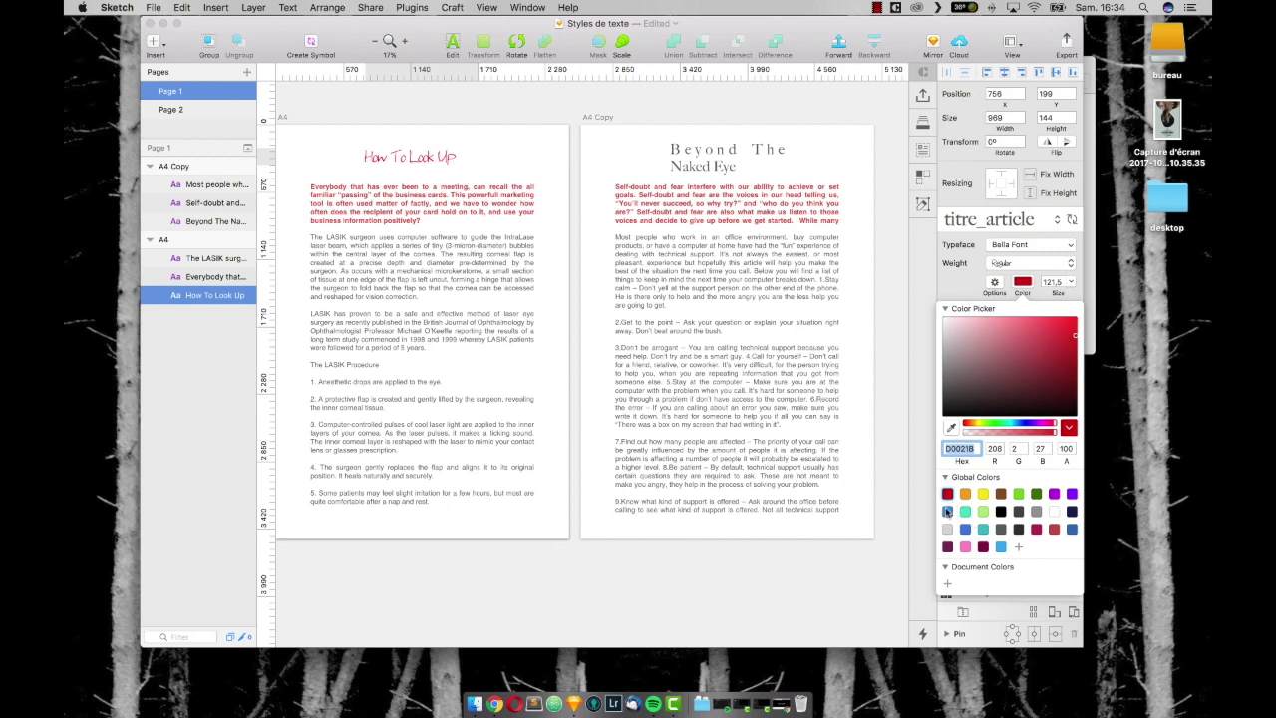
{"action": "left_click", "coordinate": [946, 510]}
{"action": "left_click", "coordinate": [1072, 220]}
{"action": "left_click", "coordinate": [1071, 221]}
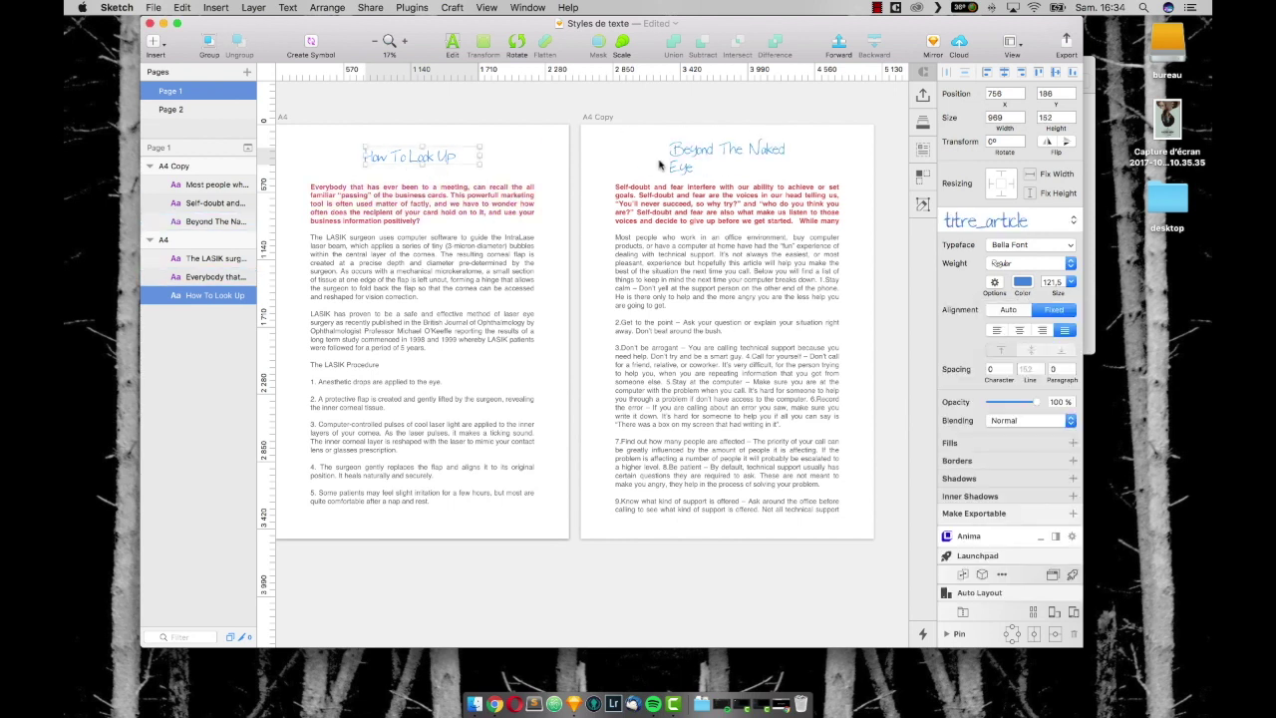
{"action": "left_click", "coordinate": [752, 149]}
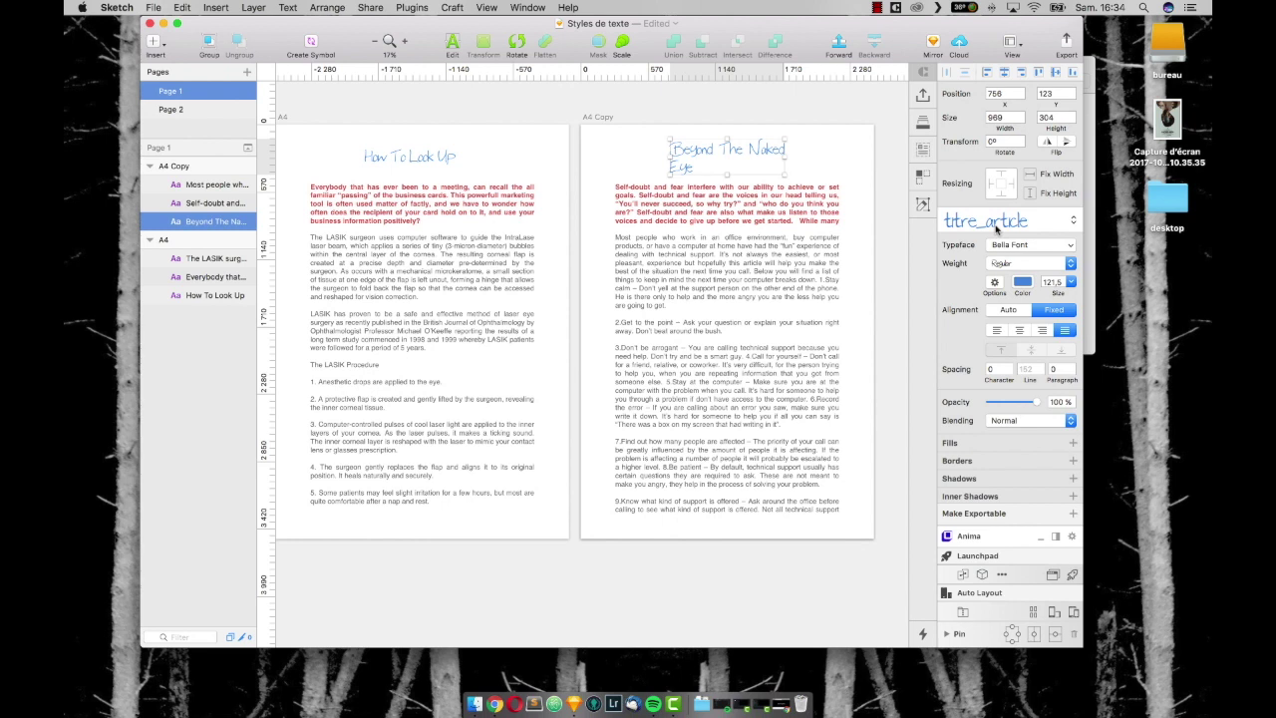
- Set the weight of the red intro paragraph on the A4 Copy artboard to Bold Oblique
{"action": "left_click", "coordinate": [780, 220]}
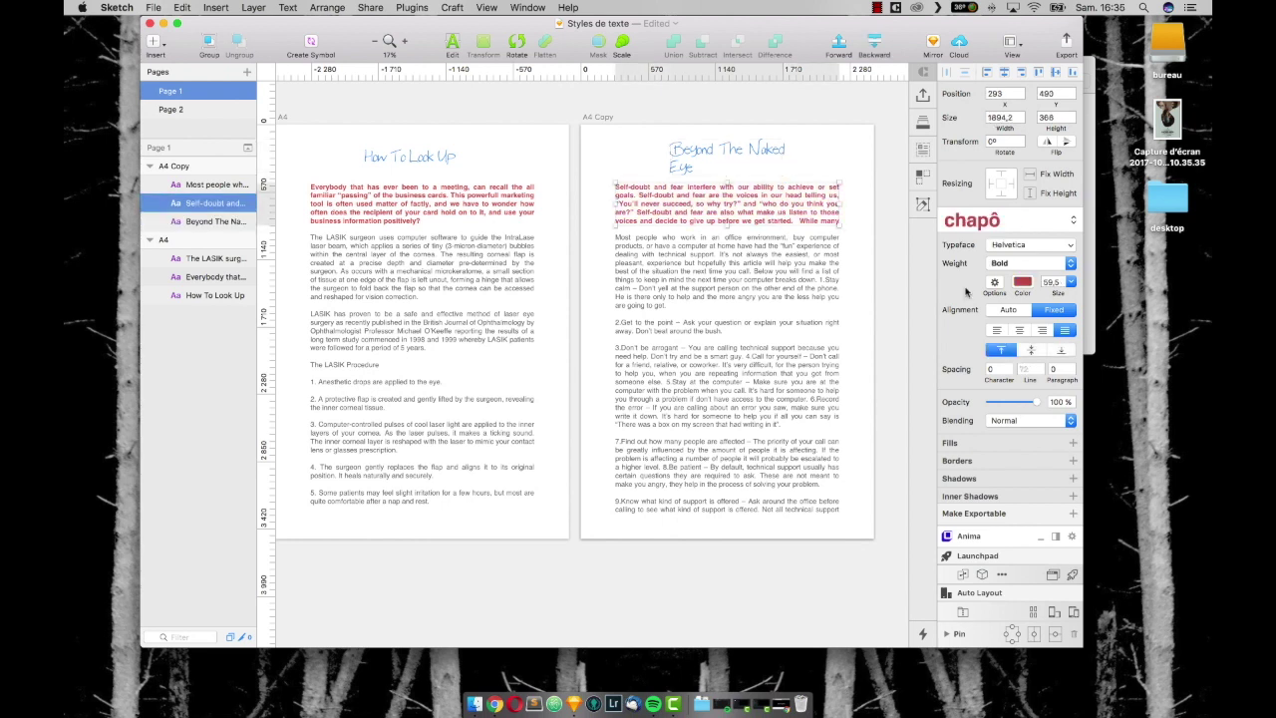
{"action": "left_click", "coordinate": [1000, 265]}
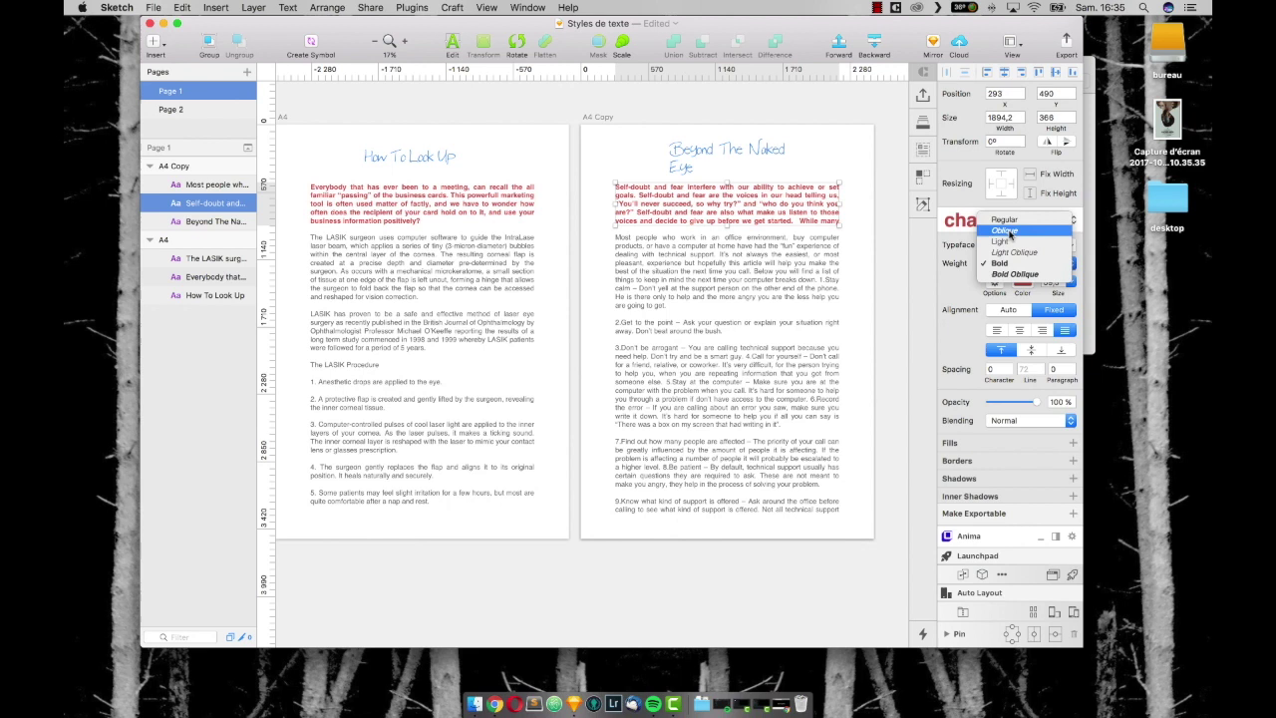
{"action": "left_click", "coordinate": [1021, 275]}
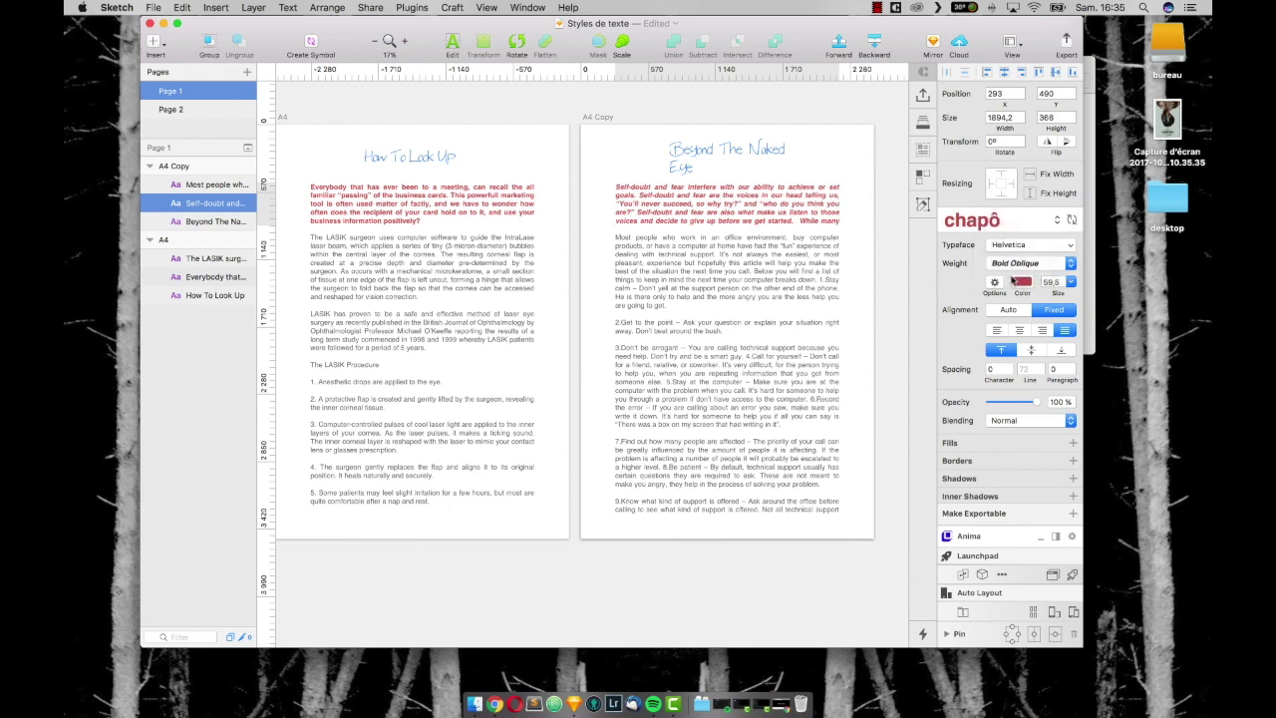